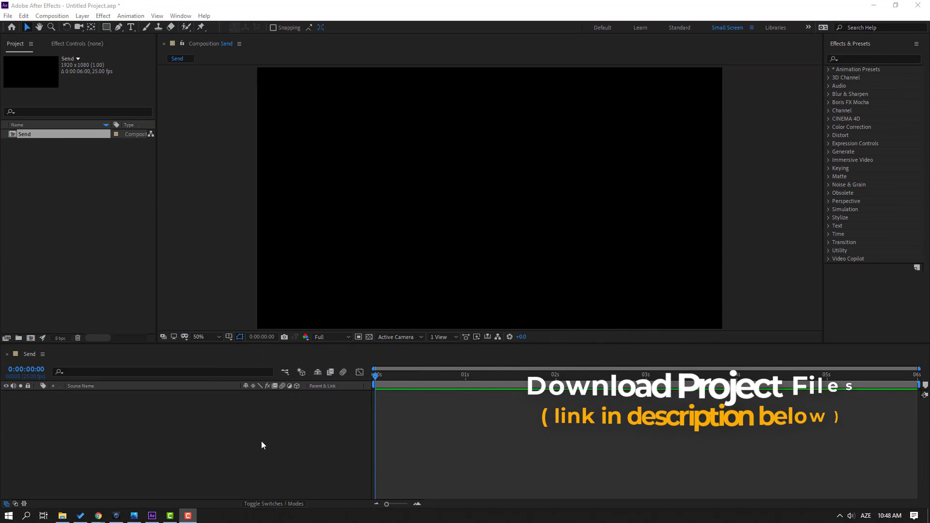
- Create a 1920 by 1080 px solid named BG in light grey F6F6F6 and lock its layer
{"action": "right_click", "coordinate": [121, 426]}
{"action": "mouse_move", "coordinate": [202, 321]}
{"action": "left_click", "coordinate": [284, 345]}
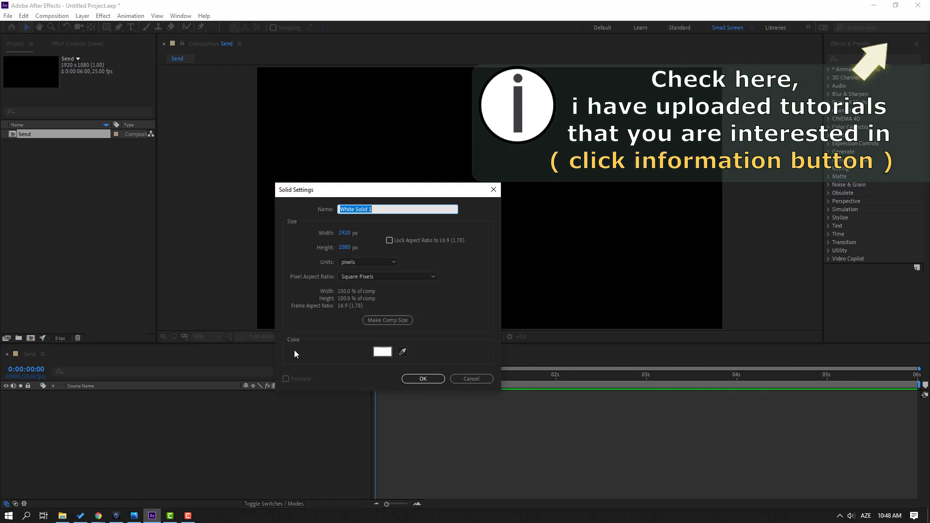
{"action": "type", "text": "BG"}
{"action": "left_click", "coordinate": [383, 352]}
{"action": "left_click_drag", "start_coordinate": [512, 351], "coordinate": [508, 356]}
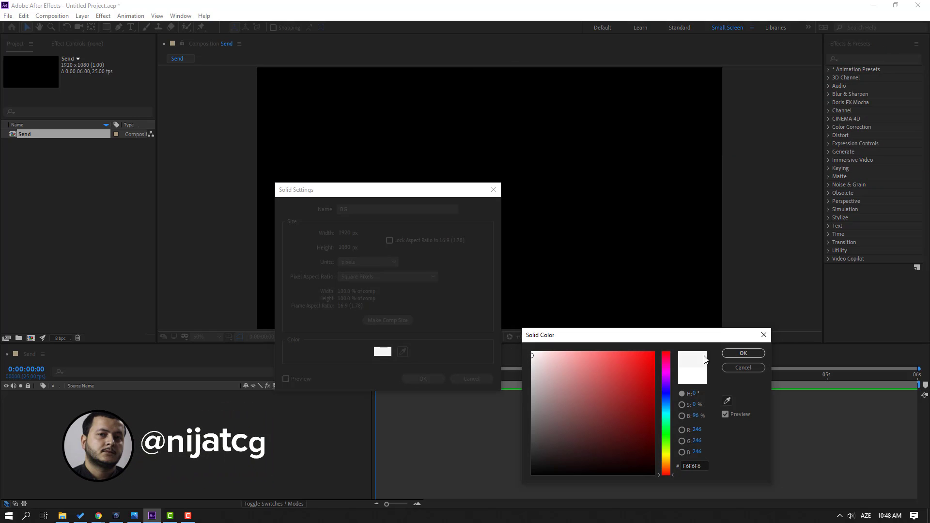
{"action": "left_click", "coordinate": [743, 353]}
{"action": "left_click", "coordinate": [429, 381]}
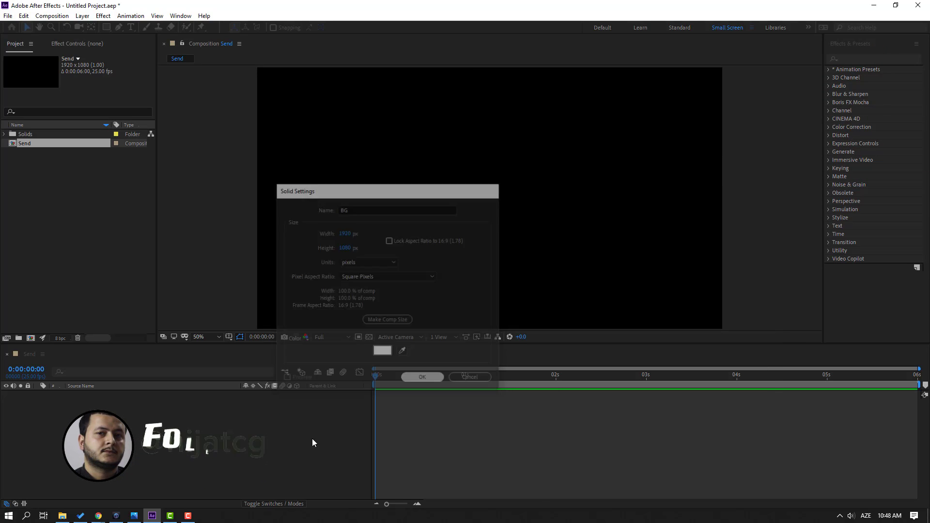
{"action": "left_click", "coordinate": [27, 395]}
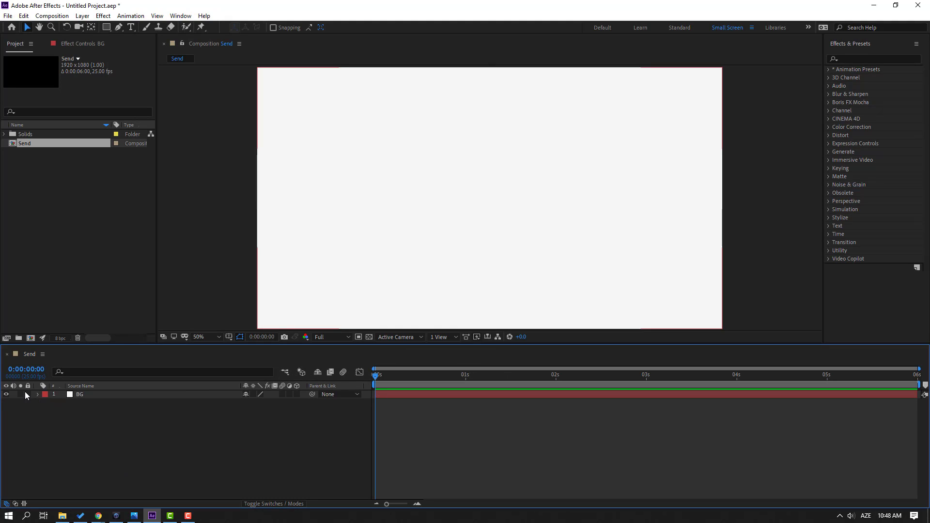
- Draw a rounded rectangle about 804 by 186 px near the middle of the composition
{"action": "left_click", "coordinate": [105, 28]}
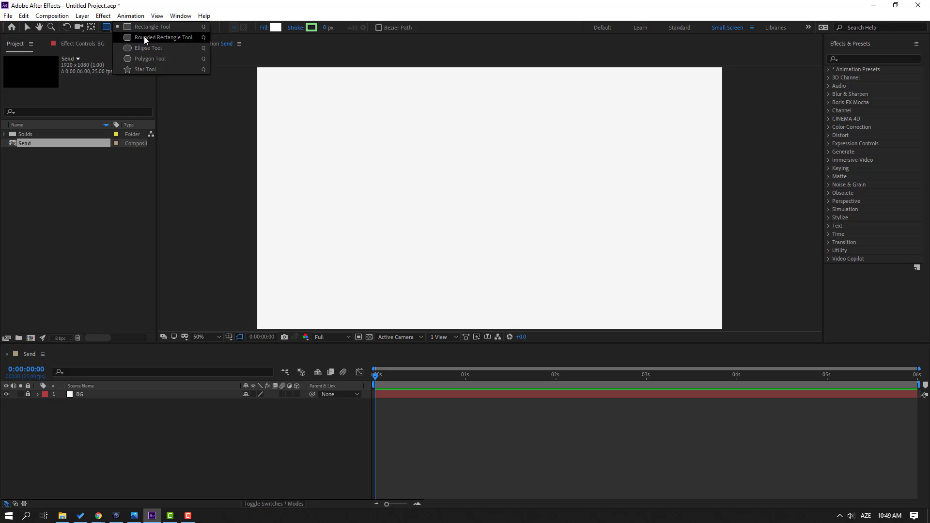
{"action": "left_click", "coordinate": [186, 40]}
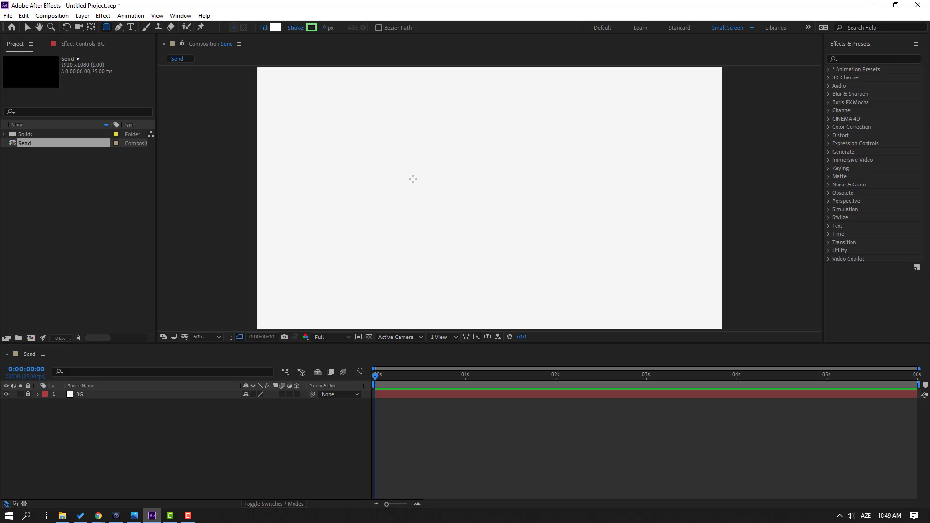
{"action": "left_click_drag", "start_coordinate": [369, 171], "coordinate": [565, 217]}
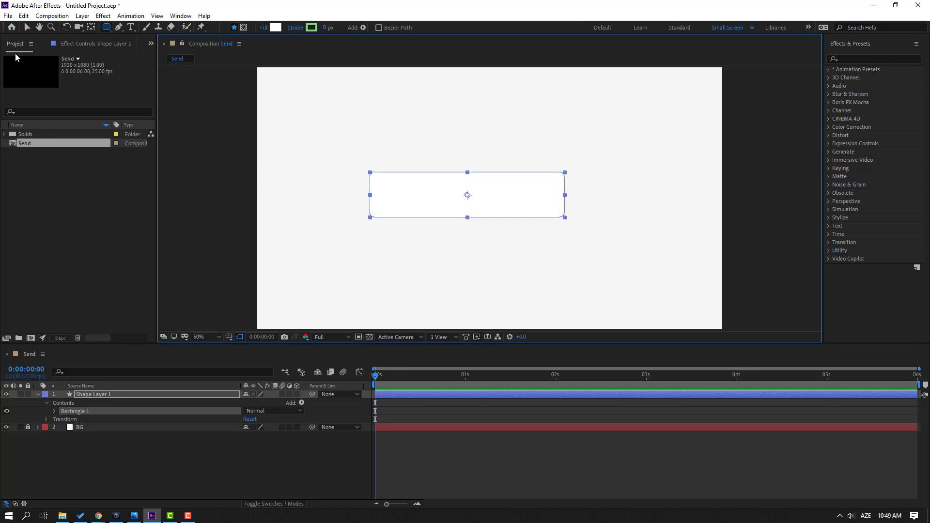
{"action": "left_click", "coordinate": [27, 27]}
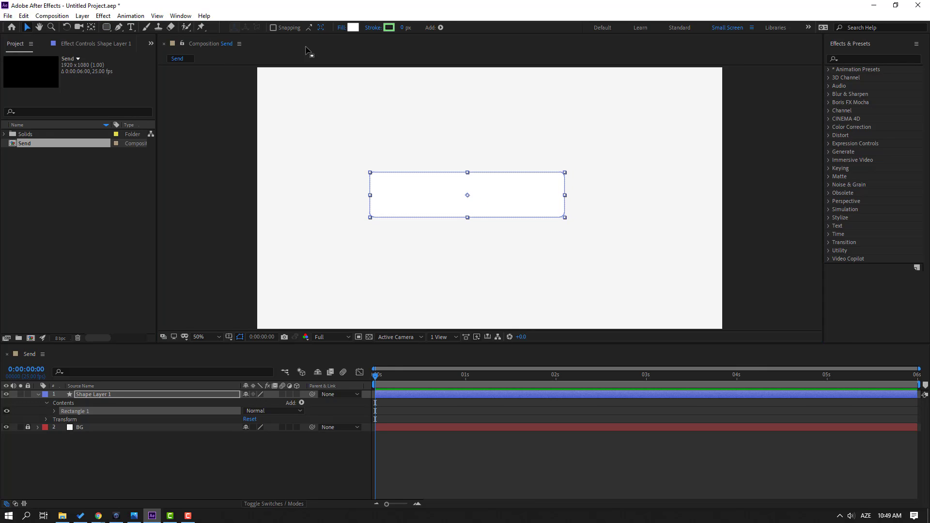
- Set the rounded rectangle's fill colour to light blue 8DD5FF
{"action": "left_click", "coordinate": [353, 28]}
{"action": "left_click", "coordinate": [665, 402]}
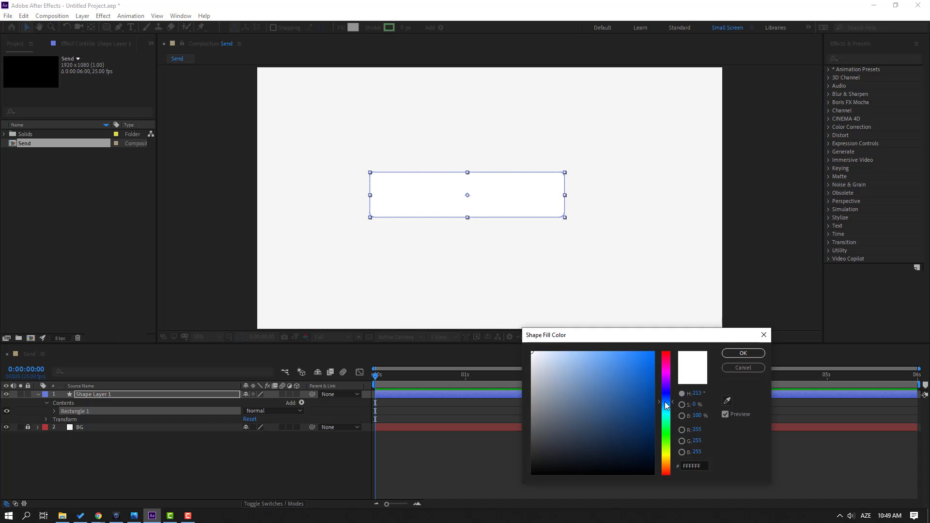
{"action": "left_click_drag", "start_coordinate": [605, 363], "coordinate": [589, 350]}
{"action": "left_click", "coordinate": [670, 407]}
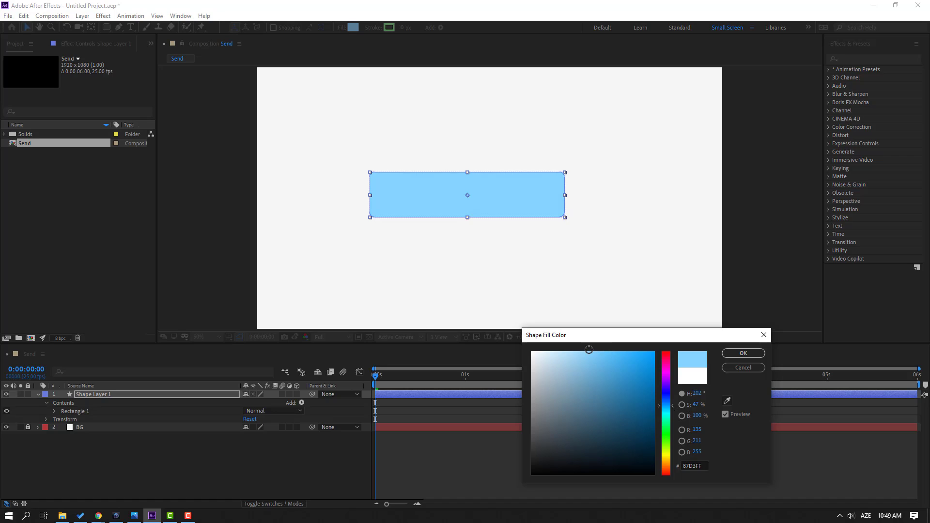
{"action": "left_click", "coordinate": [743, 353]}
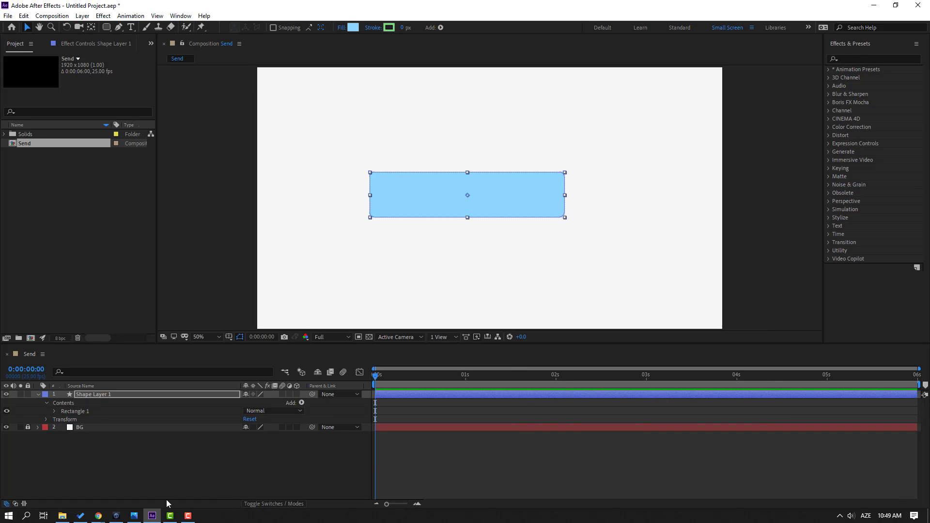
- Set the rectangle path's roundness to 87 and narrow its size to 654 by 186
{"action": "left_click", "coordinate": [53, 412]}
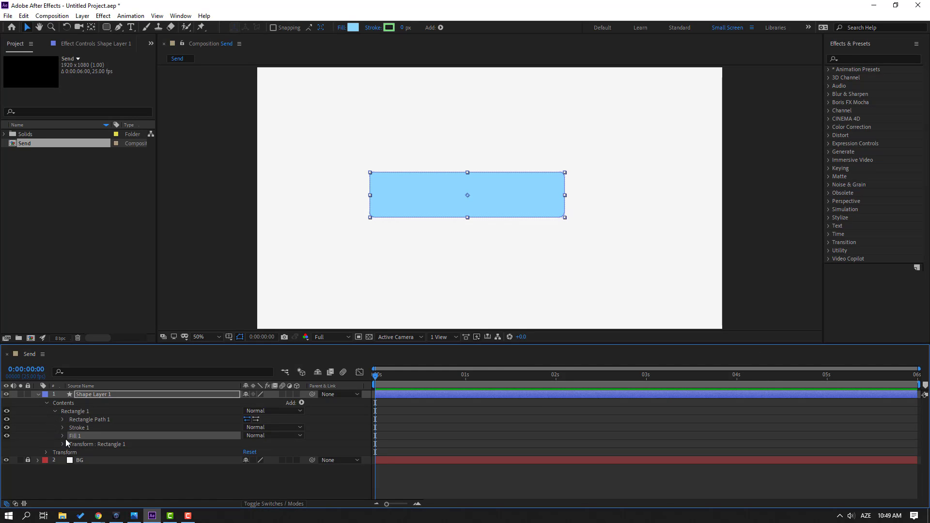
{"action": "left_click", "coordinate": [88, 420]}
{"action": "left_click", "coordinate": [62, 419]}
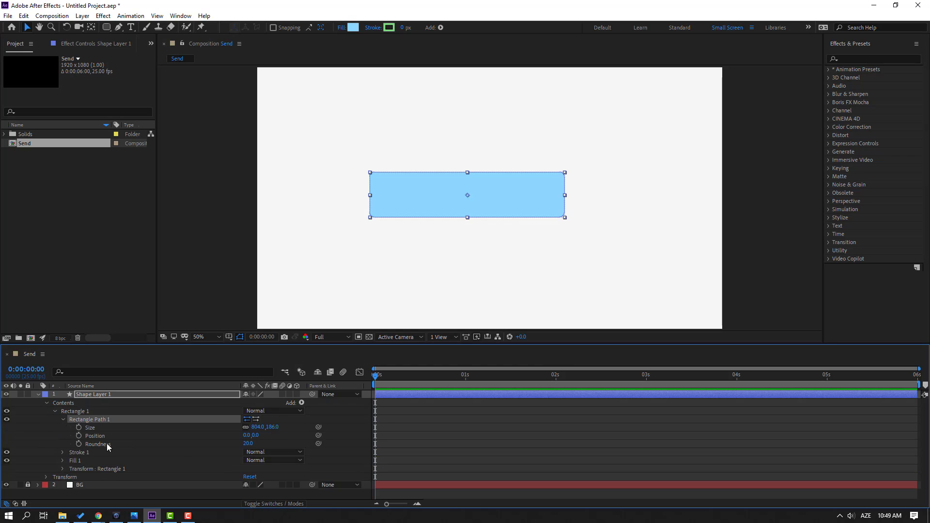
{"action": "left_click_drag", "start_coordinate": [247, 443], "coordinate": [277, 443]}
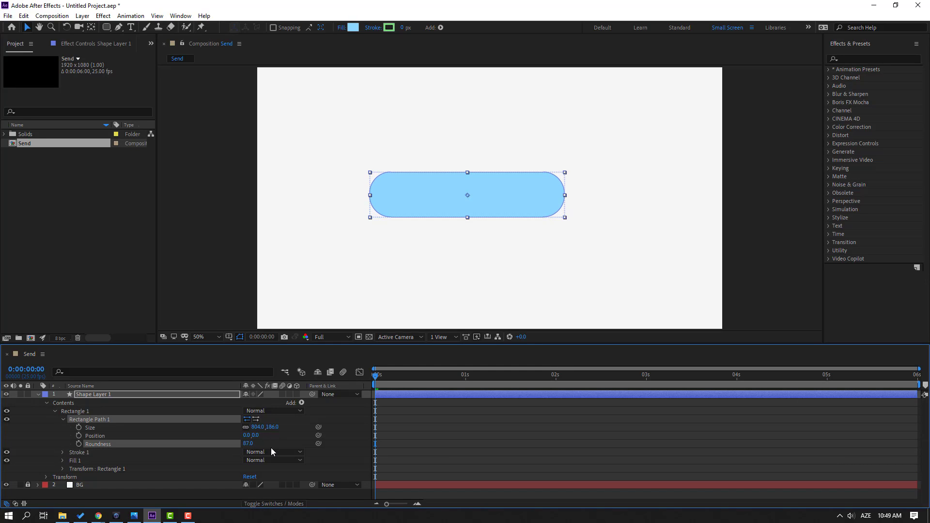
{"action": "left_click_drag", "start_coordinate": [257, 427], "coordinate": [196, 439]}
{"action": "left_click_drag", "start_coordinate": [257, 427], "coordinate": [251, 427]}
{"action": "left_click", "coordinate": [358, 450]}
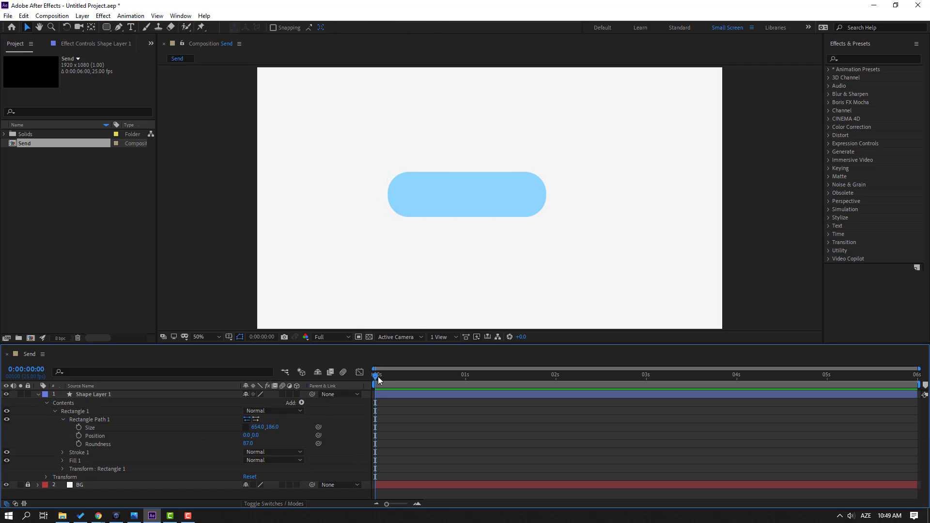
- Keyframe the rectangle path's Size to grow from a width of 0 at the start to 654 at frame 16
{"action": "left_click", "coordinate": [79, 428]}
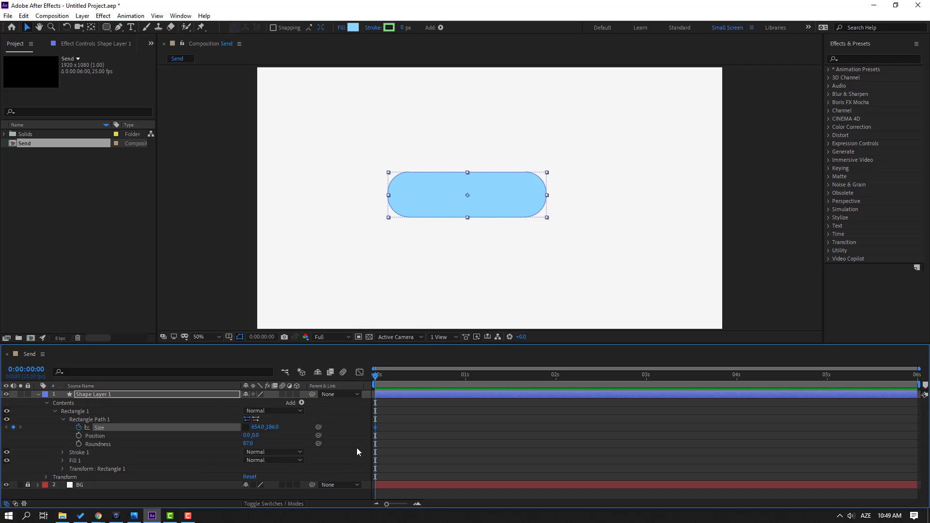
{"action": "left_click_drag", "start_coordinate": [374, 429], "coordinate": [430, 429]}
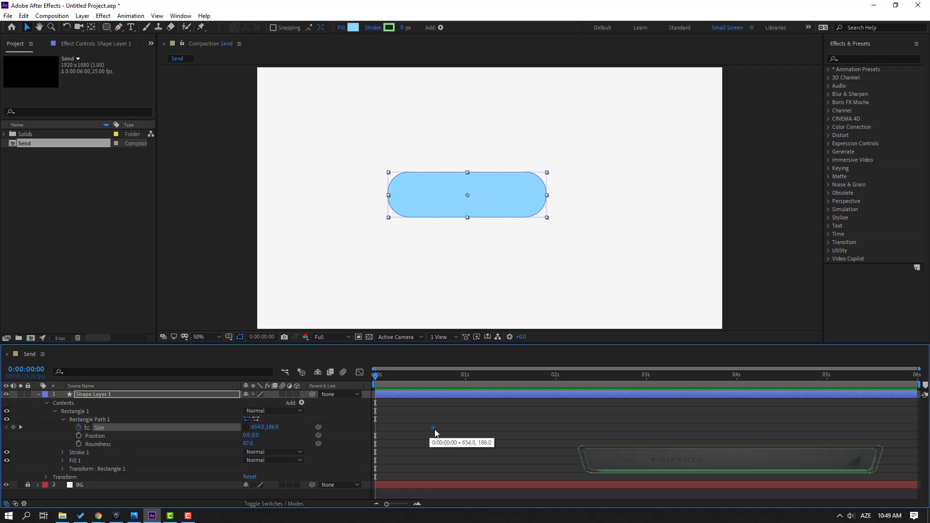
{"action": "left_click_drag", "start_coordinate": [257, 427], "coordinate": [181, 428]}
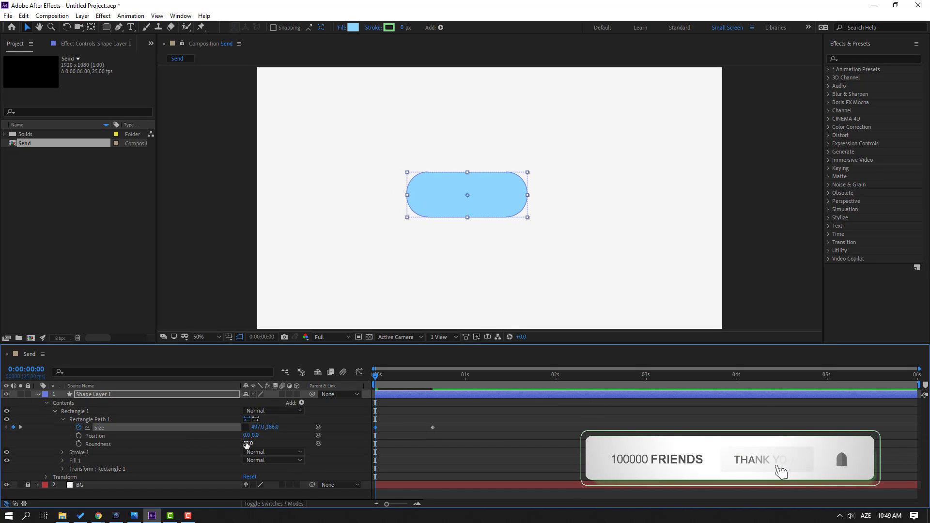
{"action": "left_click", "coordinate": [256, 428]}
{"action": "type", "text": "0"}
{"action": "key", "text": "Return"}
- Apply Easy Ease to both Size keyframes and reshape the speed graph to peak early with a long slow-down
{"action": "left_click_drag", "start_coordinate": [455, 422], "coordinate": [364, 430]}
{"action": "right_click", "coordinate": [376, 427]}
{"action": "mouse_move", "coordinate": [436, 478]}
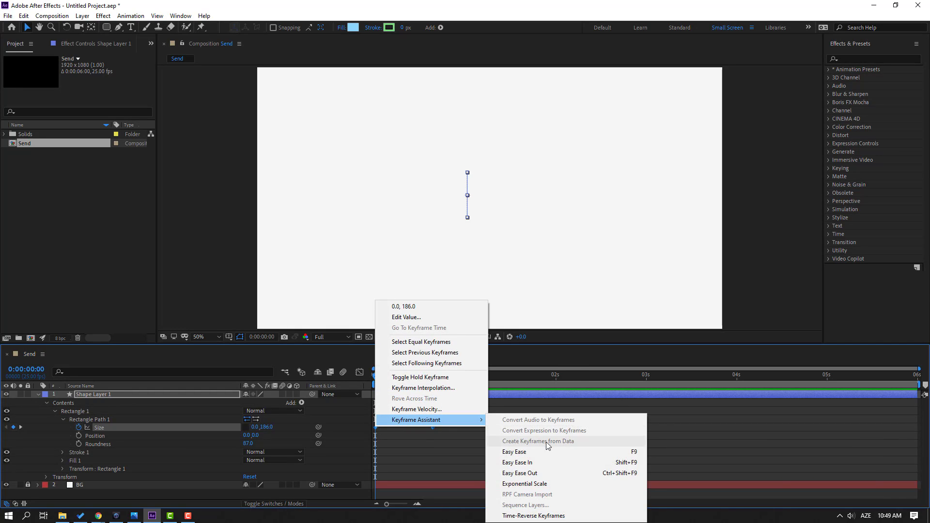
{"action": "left_click", "coordinate": [525, 453]}
{"action": "key", "text": "shift+F3"}
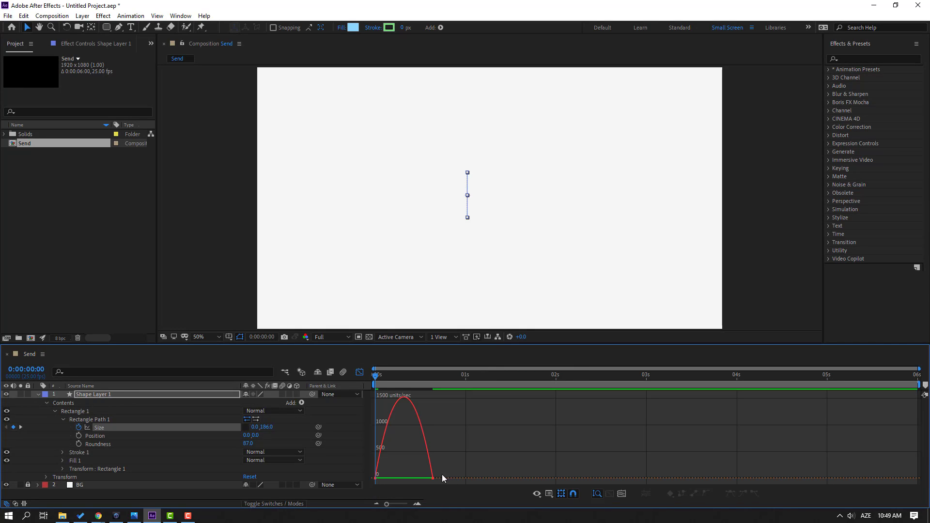
{"action": "left_click", "coordinate": [429, 478]}
{"action": "left_click_drag", "start_coordinate": [424, 476], "coordinate": [411, 464]}
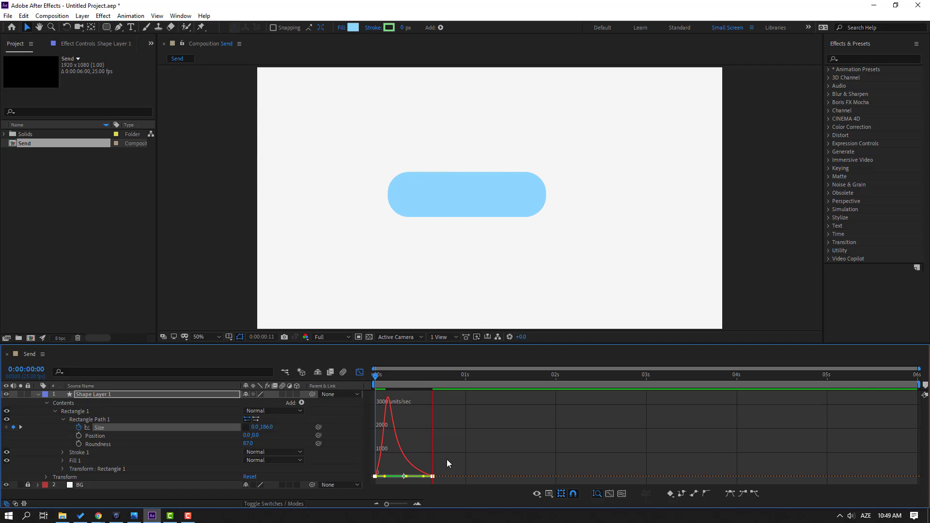
{"action": "key", "text": "space"}
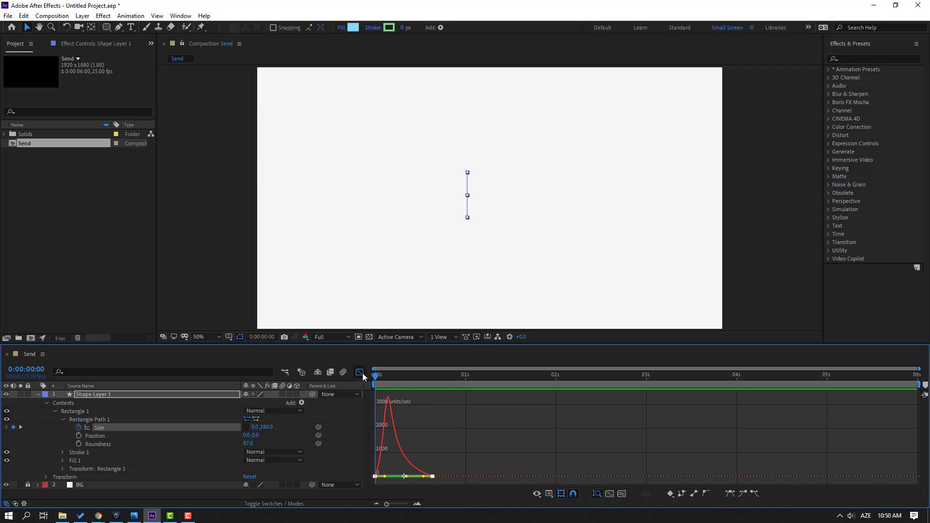
{"action": "left_click", "coordinate": [360, 374]}
- At frame 16, draw a closed right-pointing triangle with the Pen tool inside the blue pill's left end, on a new shape layer
{"action": "left_click_drag", "start_coordinate": [411, 383], "coordinate": [433, 381]}
{"action": "key", "text": "F2"}
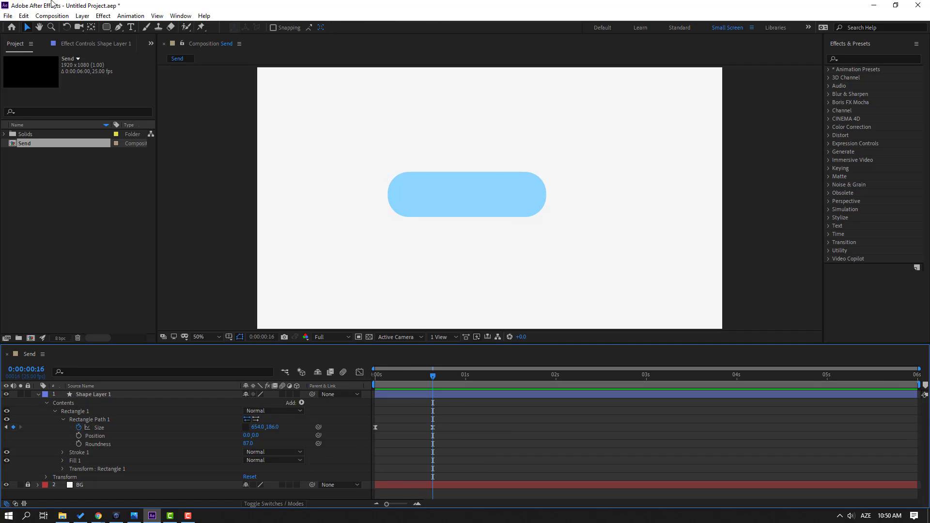
{"action": "left_click", "coordinate": [119, 27]}
{"action": "key", "text": "period"}
{"action": "left_click_drag", "start_coordinate": [262, 228], "coordinate": [337, 226]}
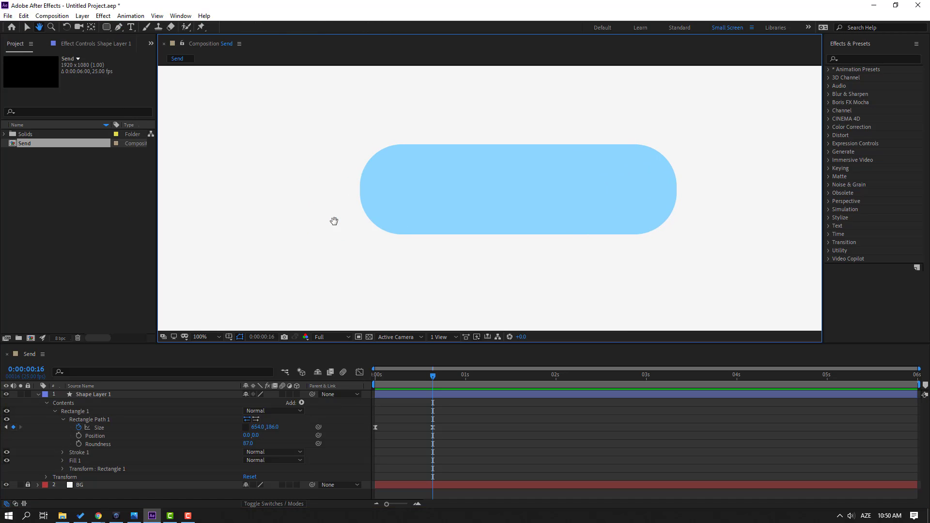
{"action": "left_click", "coordinate": [393, 169]}
{"action": "left_click", "coordinate": [393, 212]}
{"action": "left_click", "coordinate": [422, 187]}
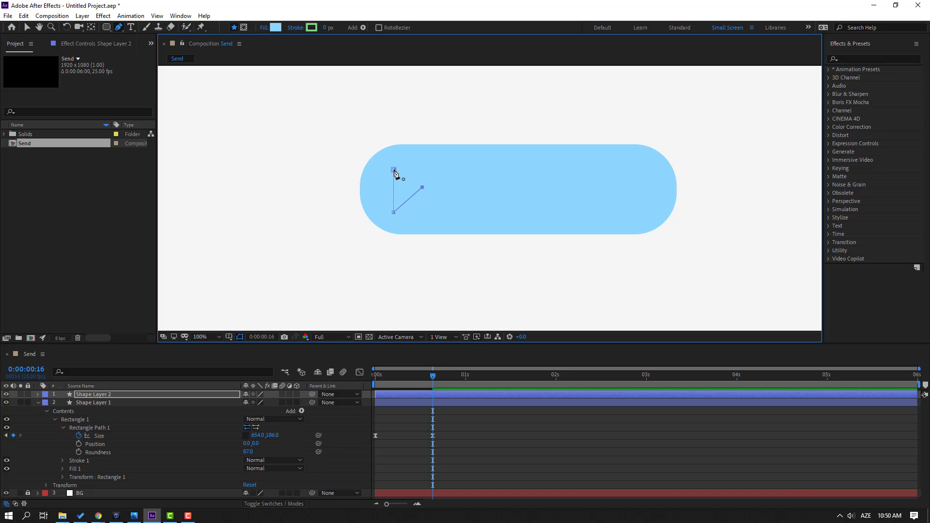
{"action": "left_click", "coordinate": [28, 28]}
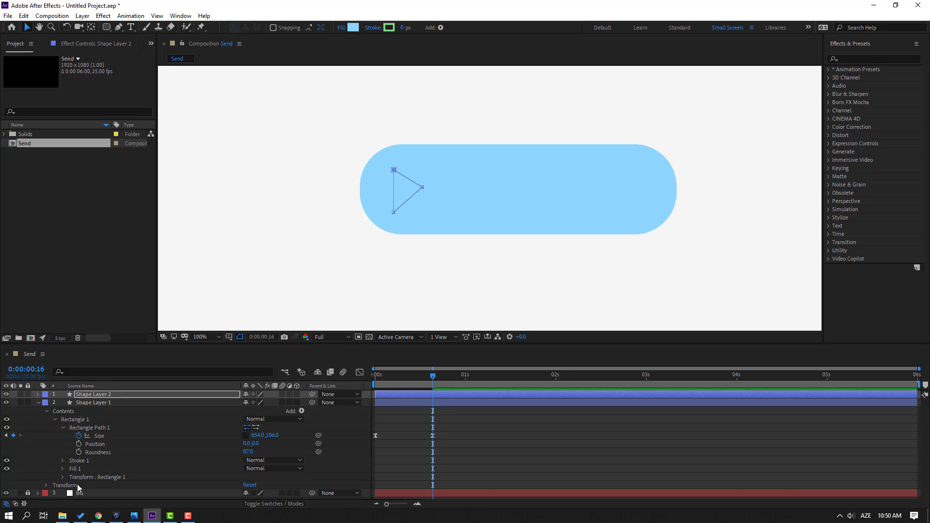
- Set the triangle's fill colour to white FFFFFF
{"action": "left_click", "coordinate": [353, 27]}
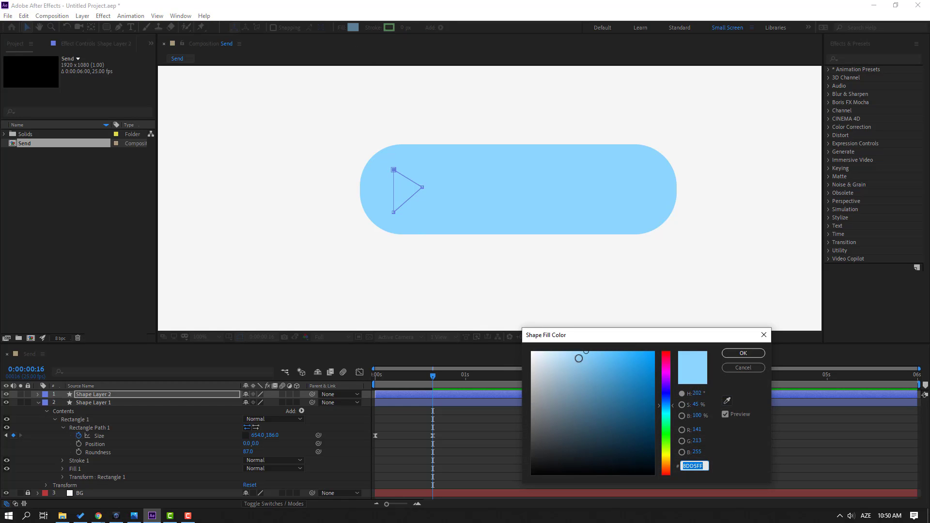
{"action": "left_click_drag", "start_coordinate": [571, 361], "coordinate": [517, 345]}
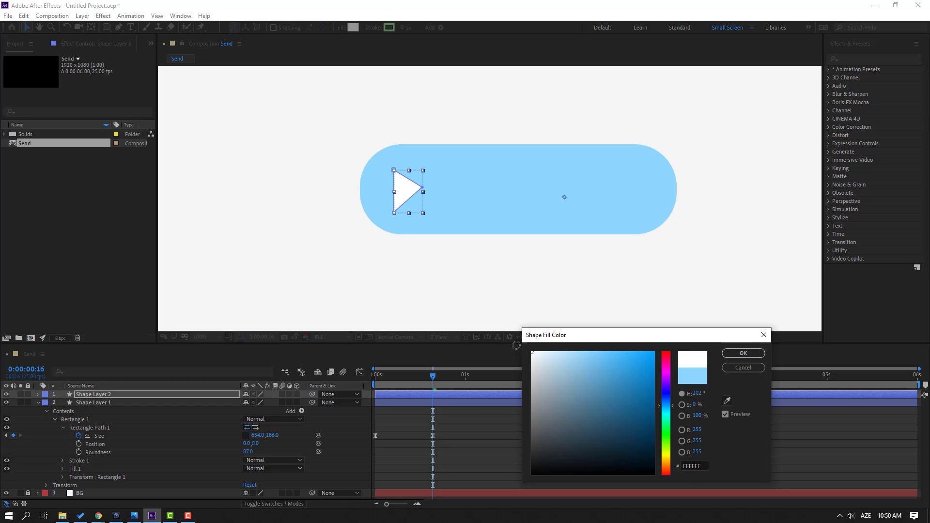
{"action": "left_click", "coordinate": [741, 353]}
- Adjust the triangle's corner points to make it larger and symmetrical, and shift it slightly right within the pill
{"action": "key", "text": "period"}
{"action": "left_click", "coordinate": [357, 181]}
{"action": "left_click_drag", "start_coordinate": [358, 182], "coordinate": [379, 185]}
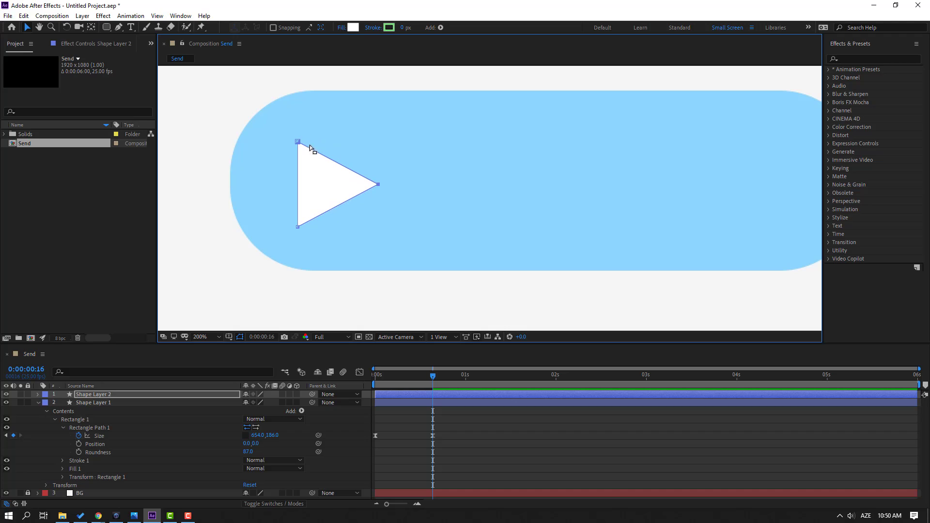
{"action": "left_click_drag", "start_coordinate": [297, 141], "coordinate": [296, 140]}
{"action": "left_click", "coordinate": [409, 349]}
{"action": "scroll", "coordinate": [361, 257], "scroll_direction": "down", "scroll_amount": 2}
{"action": "scroll", "coordinate": [411, 227], "scroll_direction": "up", "scroll_amount": 1}
{"action": "scroll", "coordinate": [465, 194], "scroll_direction": "down", "scroll_amount": 1}
{"action": "left_click_drag", "start_coordinate": [464, 192], "coordinate": [466, 191]}
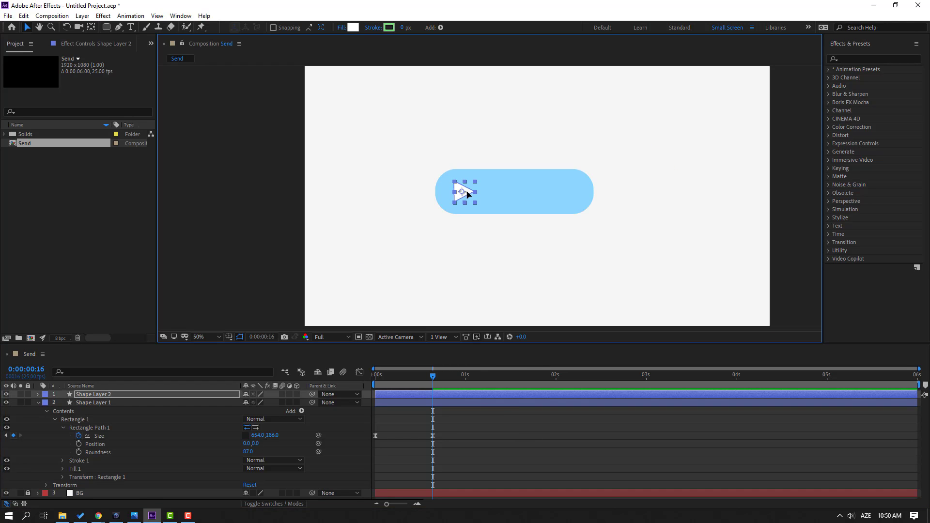
{"action": "left_click", "coordinate": [534, 424]}
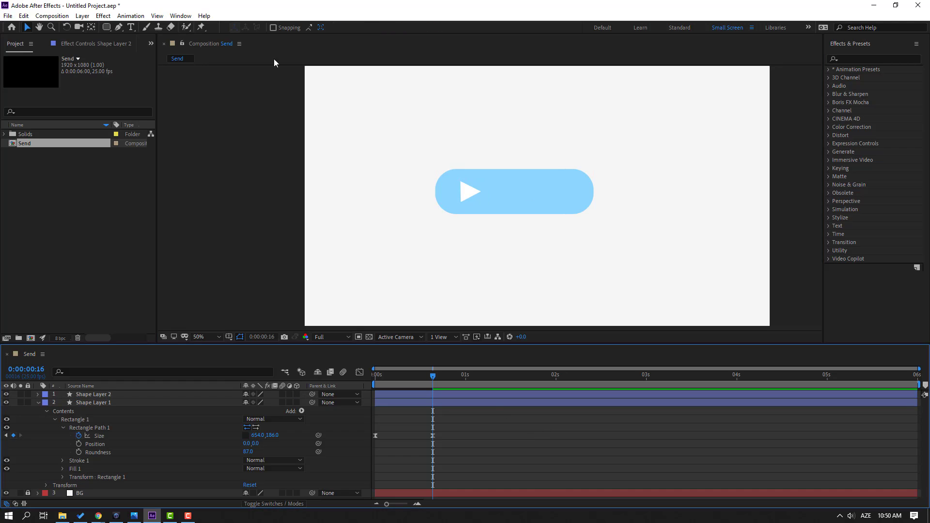
- Add a white text layer reading SEND over the blue pill and set its font size to 160 px
{"action": "left_click", "coordinate": [130, 27]}
{"action": "scroll", "coordinate": [576, 223], "scroll_direction": "up", "scroll_amount": 1}
{"action": "left_click_drag", "start_coordinate": [602, 195], "coordinate": [513, 204]}
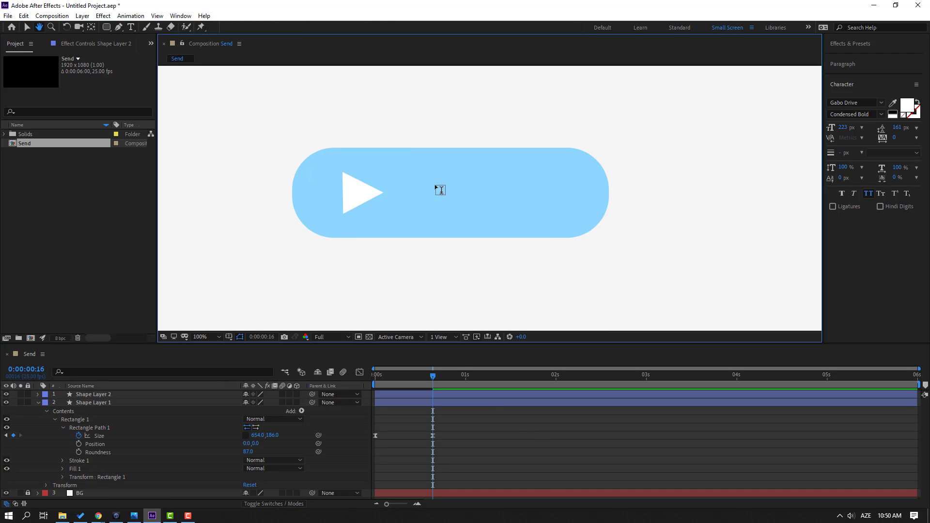
{"action": "left_click", "coordinate": [417, 184]}
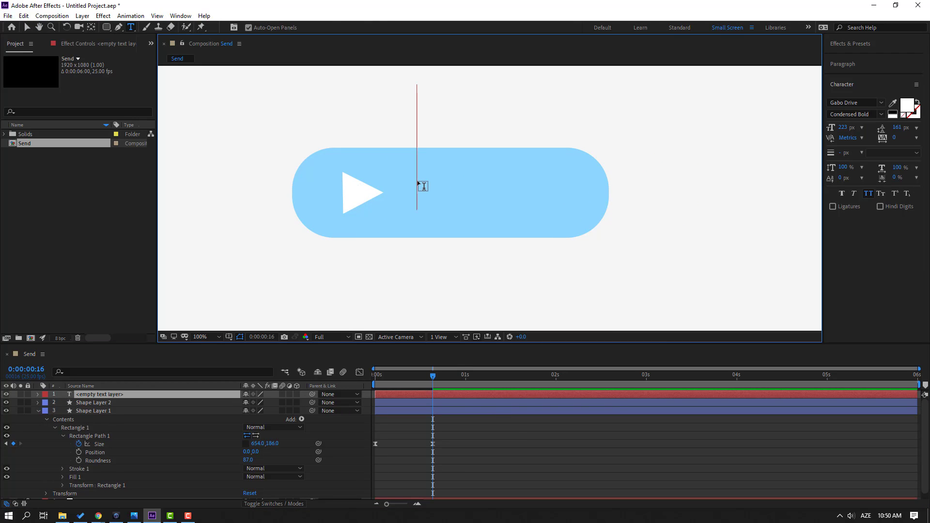
{"action": "type", "text": "SEND"}
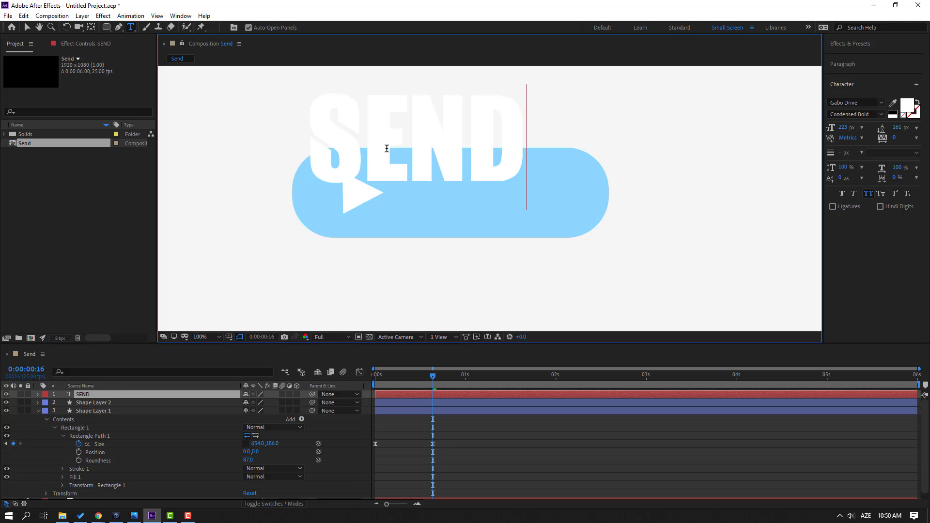
{"action": "key", "text": "ctrl+a"}
{"action": "left_click_drag", "start_coordinate": [843, 134], "coordinate": [813, 135]}
{"action": "left_click", "coordinate": [27, 32]}
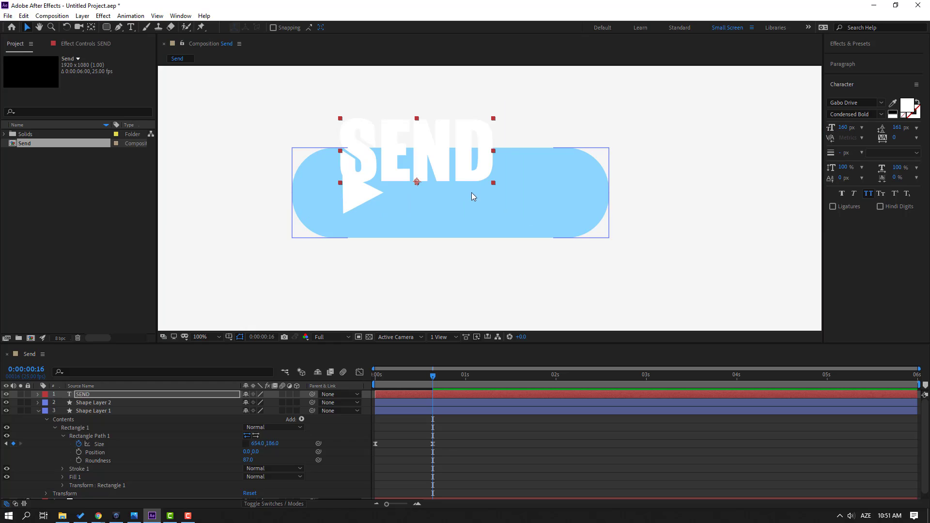
- Place the SEND text inside the pill beside the triangle and animate it In with Animation Composer 3's Overshoot Sca..king Characters text transition preset
{"action": "left_click_drag", "start_coordinate": [426, 155], "coordinate": [499, 195]}
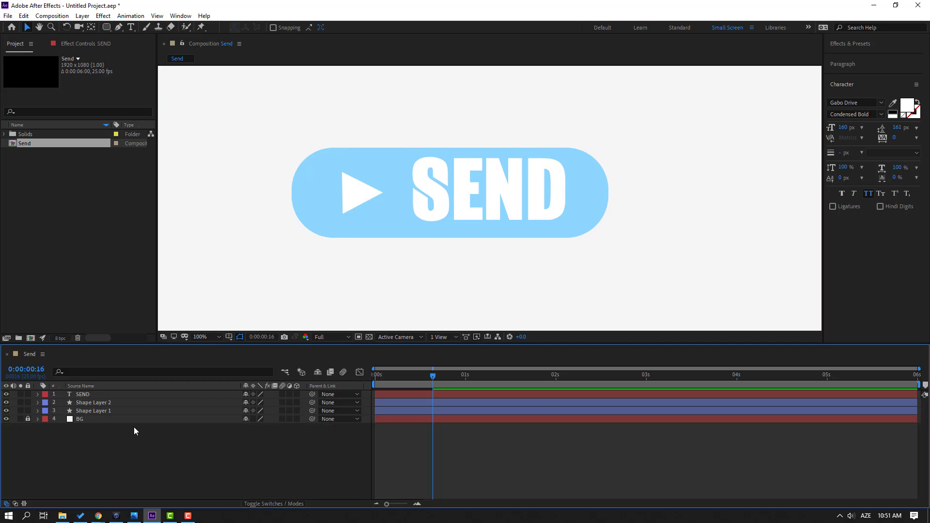
{"action": "left_click", "coordinate": [440, 177]}
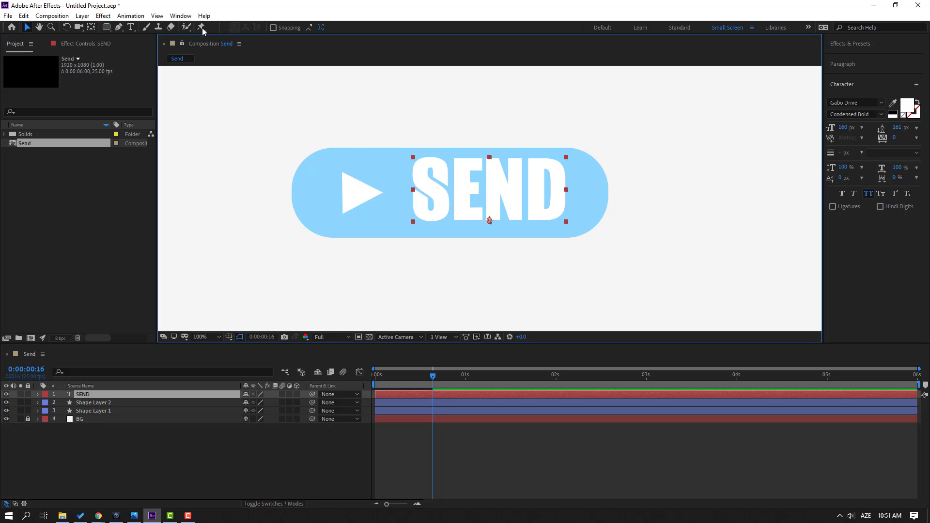
{"action": "left_click", "coordinate": [181, 15]}
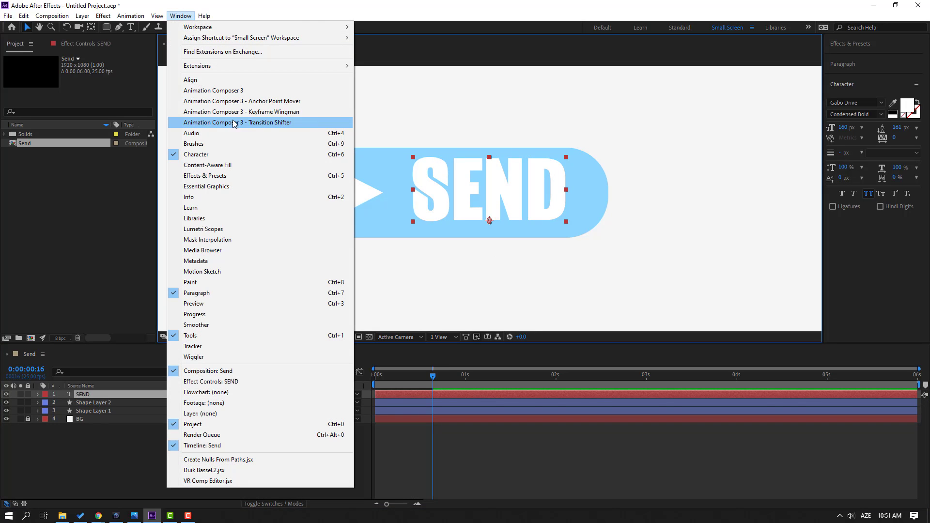
{"action": "left_click", "coordinate": [224, 92]}
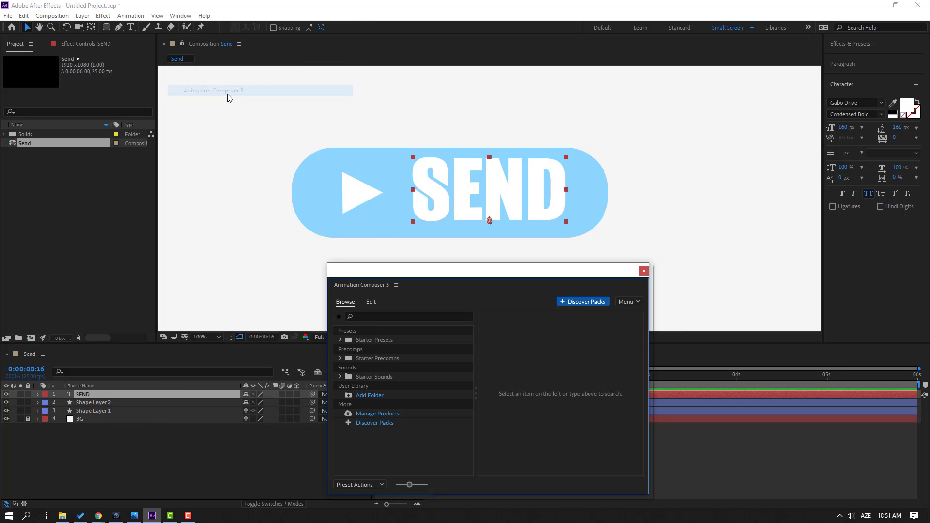
{"action": "left_click", "coordinate": [340, 341]}
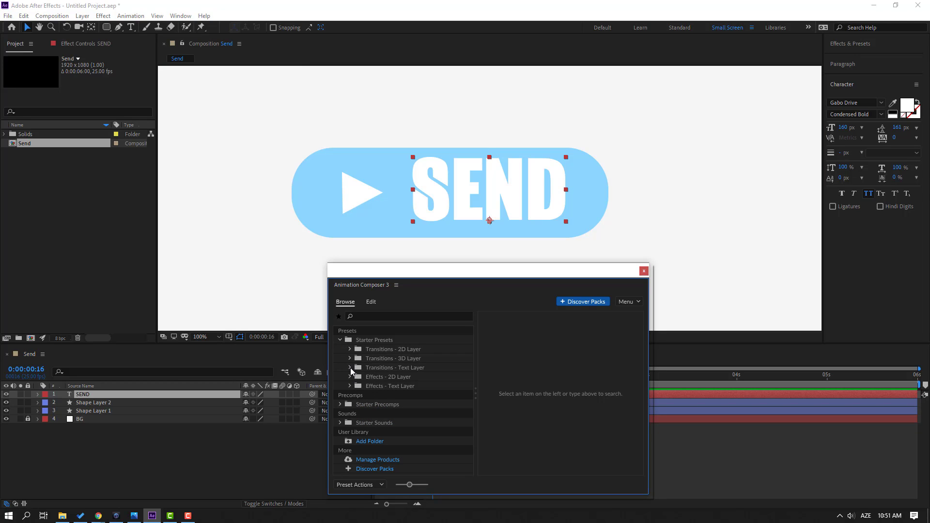
{"action": "left_click", "coordinate": [350, 368]}
{"action": "left_click", "coordinate": [359, 377]}
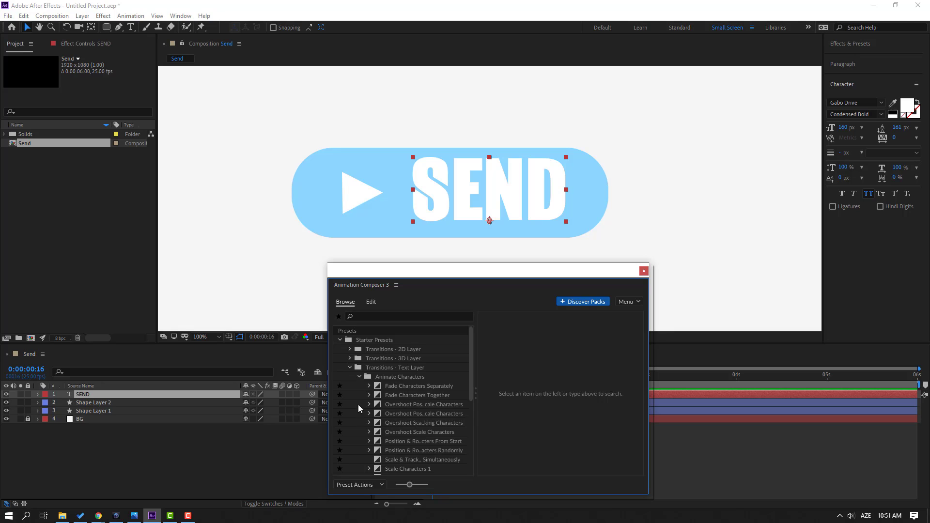
{"action": "left_click", "coordinate": [423, 415]}
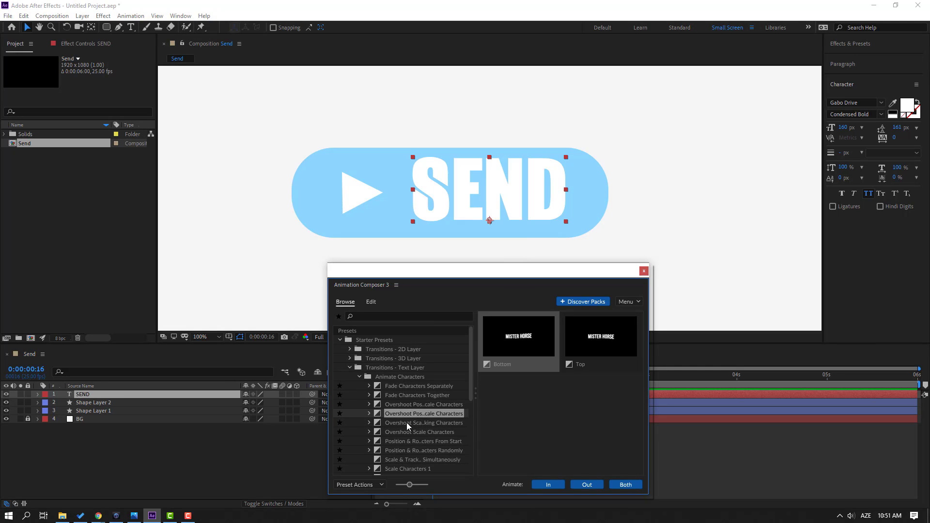
{"action": "left_click", "coordinate": [406, 423]}
{"action": "left_click", "coordinate": [539, 486]}
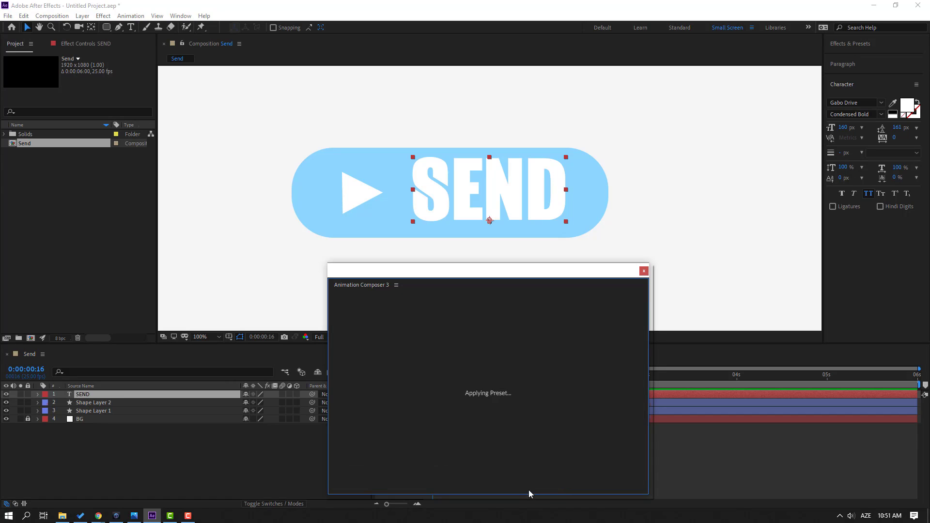
{"action": "left_click", "coordinate": [644, 272]}
- Shift the SEND layer's start to about frame 3 and preview the text animation together with the pill
{"action": "mouse_move", "coordinate": [410, 381]}
{"action": "left_mouse_down"}
{"action": "mouse_move", "coordinate": [380, 382]}
{"action": "mouse_move", "coordinate": [437, 379]}
{"action": "mouse_move", "coordinate": [373, 382]}
{"action": "mouse_move", "coordinate": [401, 378]}
{"action": "mouse_move", "coordinate": [398, 394]}
{"action": "left_mouse_up"}
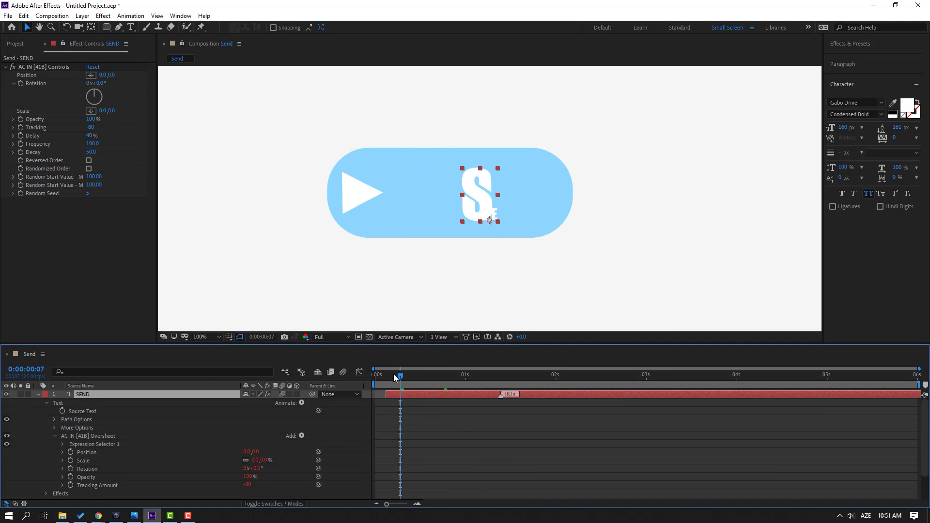
{"action": "key", "text": "space"}
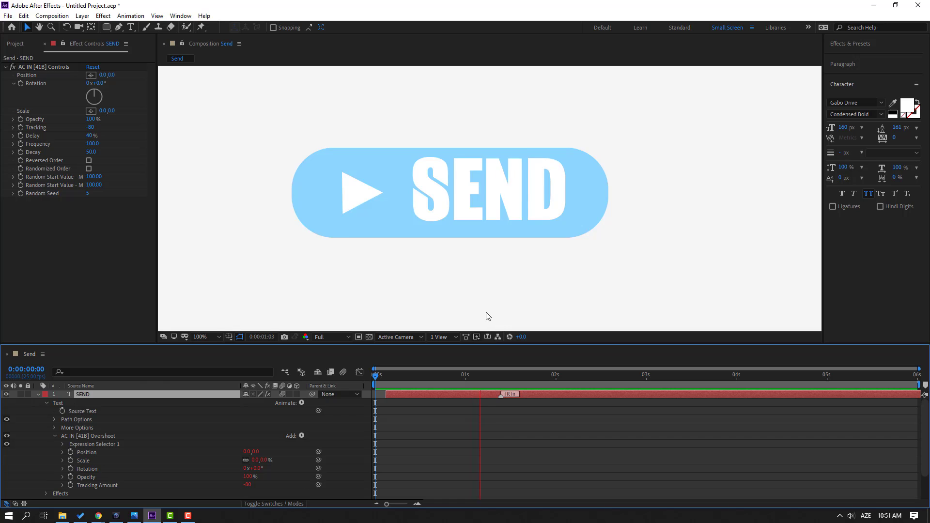
{"action": "key", "text": "space"}
{"action": "left_click", "coordinate": [447, 265]}
{"action": "scroll", "coordinate": [448, 265], "scroll_direction": "down", "scroll_amount": 1}
{"action": "key", "text": "space"}
{"action": "left_click", "coordinate": [38, 394]}
{"action": "key", "text": "space"}
{"action": "left_click", "coordinate": [440, 377]}
- Rename the white triangle's shape layer to arrow
{"action": "left_click", "coordinate": [424, 196]}
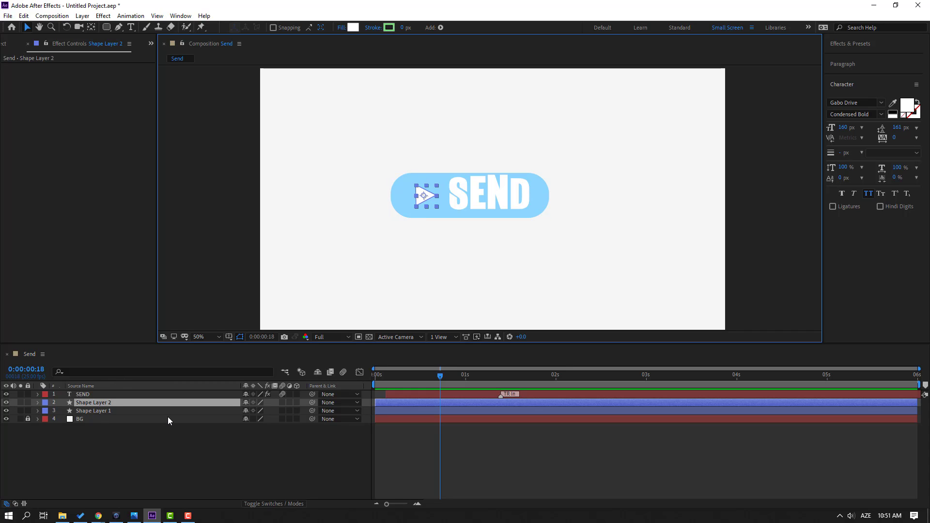
{"action": "left_click", "coordinate": [94, 406]}
{"action": "key", "text": "Return"}
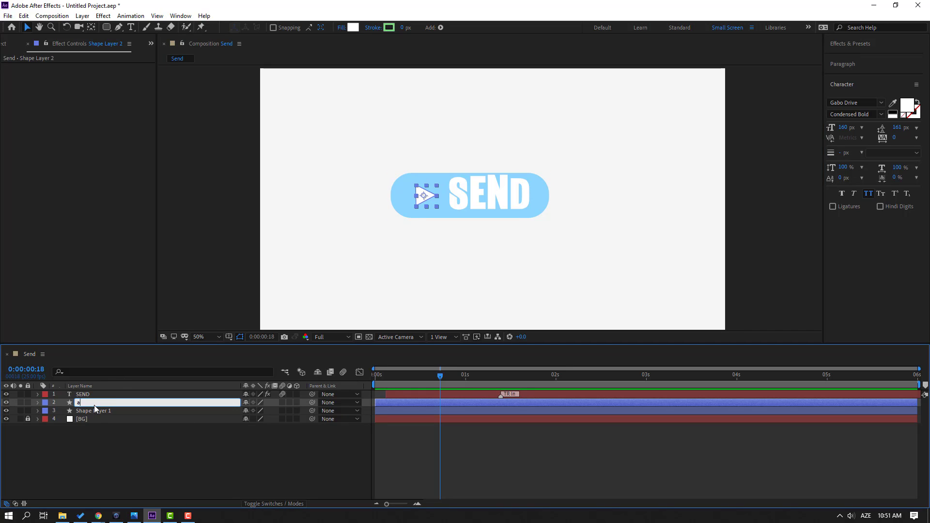
{"action": "type", "text": "arrow"}
{"action": "key", "text": "Return"}
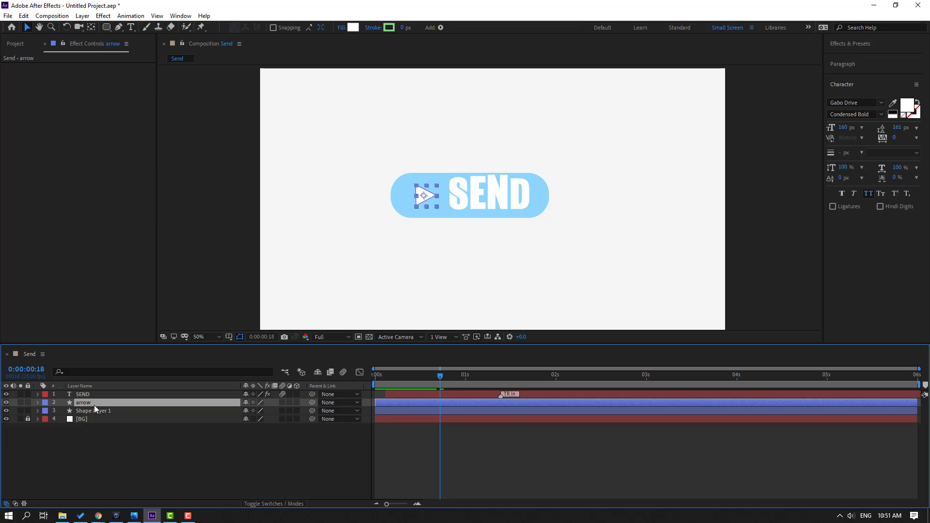
- Keyframe the arrow's Position so it slides in horizontally from X 251 at frame 0 to its place in the pill at frame 22
{"action": "scroll", "coordinate": [492, 166], "scroll_direction": "up", "scroll_amount": 4}
{"action": "scroll", "coordinate": [354, 236], "scroll_direction": "down", "scroll_amount": 2}
{"action": "left_click_drag", "start_coordinate": [348, 235], "coordinate": [410, 236]}
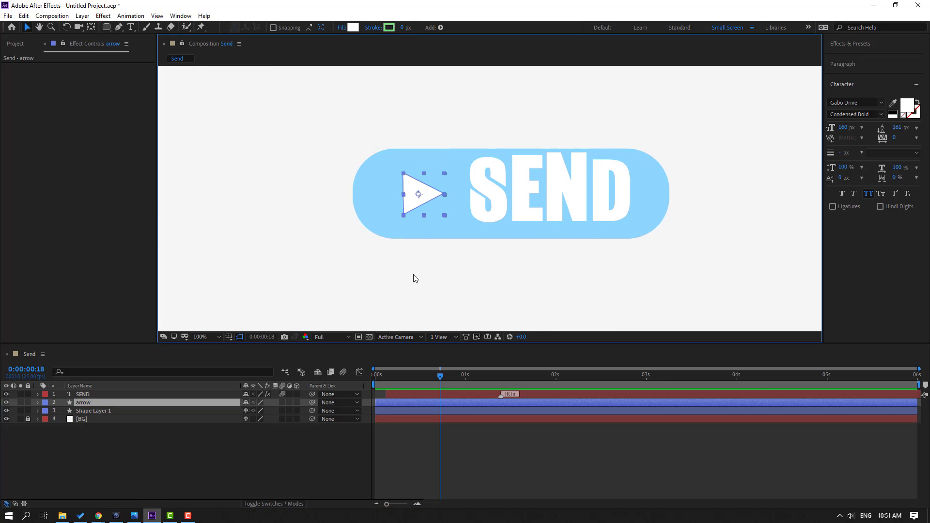
{"action": "left_click_drag", "start_coordinate": [434, 374], "coordinate": [365, 394]}
{"action": "key", "text": "p"}
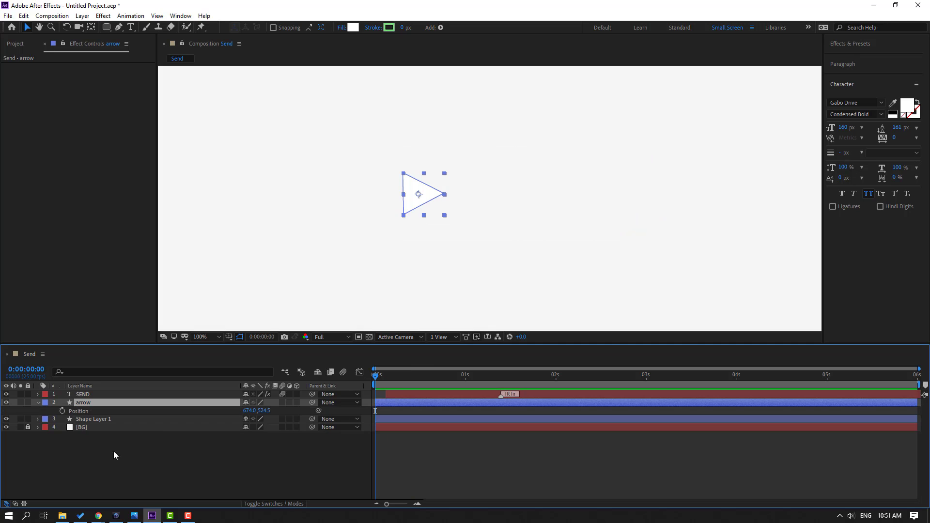
{"action": "left_click", "coordinate": [62, 411]}
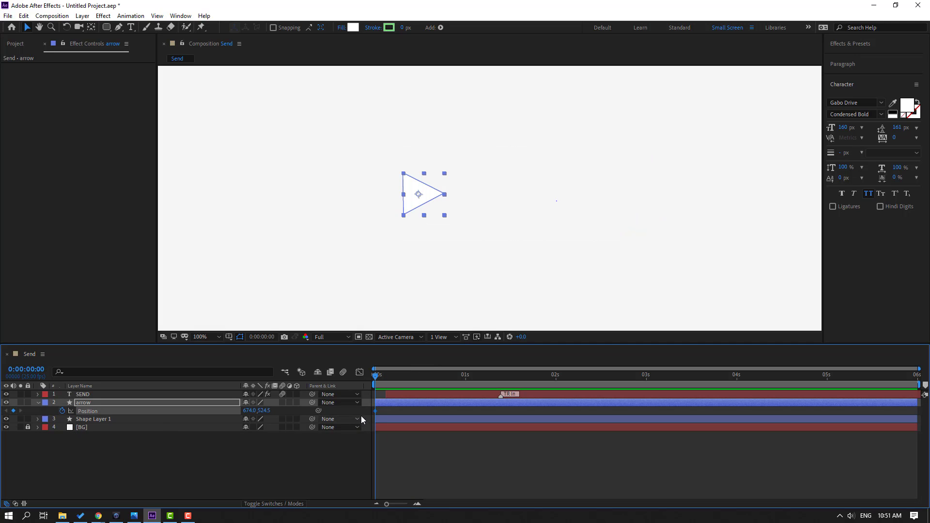
{"action": "left_click_drag", "start_coordinate": [376, 411], "coordinate": [454, 411]}
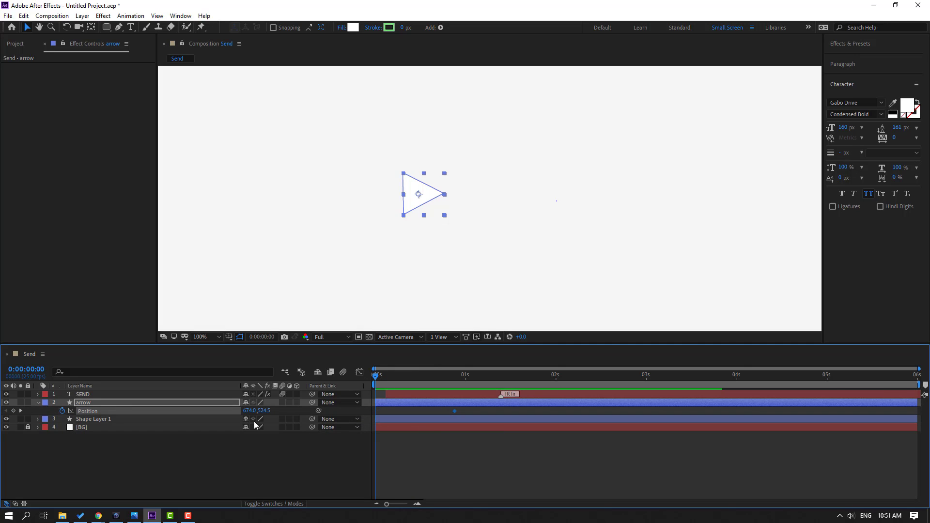
{"action": "left_click_drag", "start_coordinate": [249, 410], "coordinate": [47, 416]}
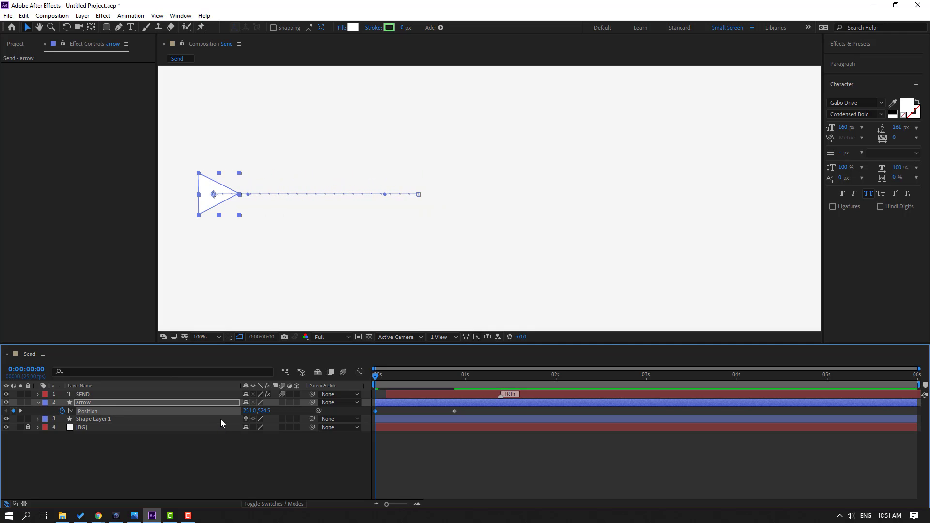
- Keyframe the arrow's Opacity from 0% at frame 0 to 100% at about frame 13
{"action": "key", "text": "shift+t"}
{"action": "left_click", "coordinate": [64, 419]}
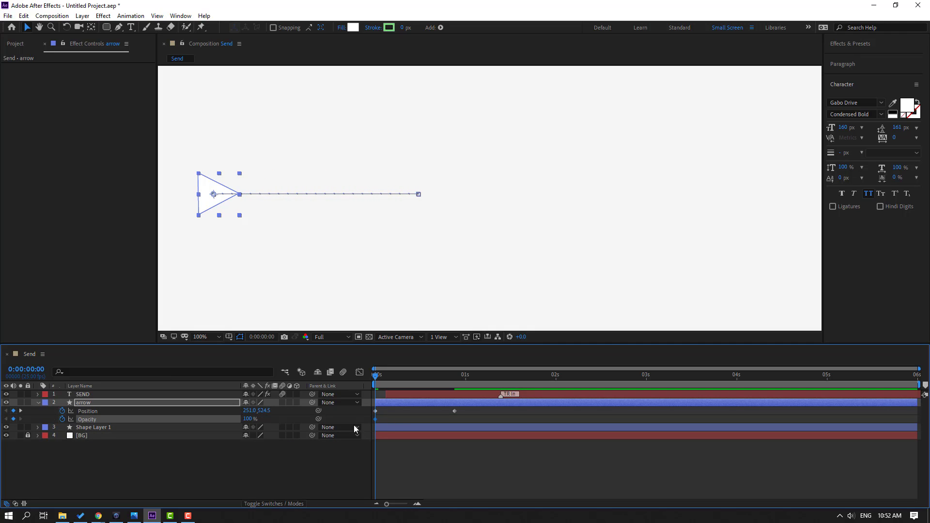
{"action": "left_click_drag", "start_coordinate": [373, 419], "coordinate": [422, 420]}
{"action": "left_click", "coordinate": [248, 419]}
{"action": "key", "text": "Return"}
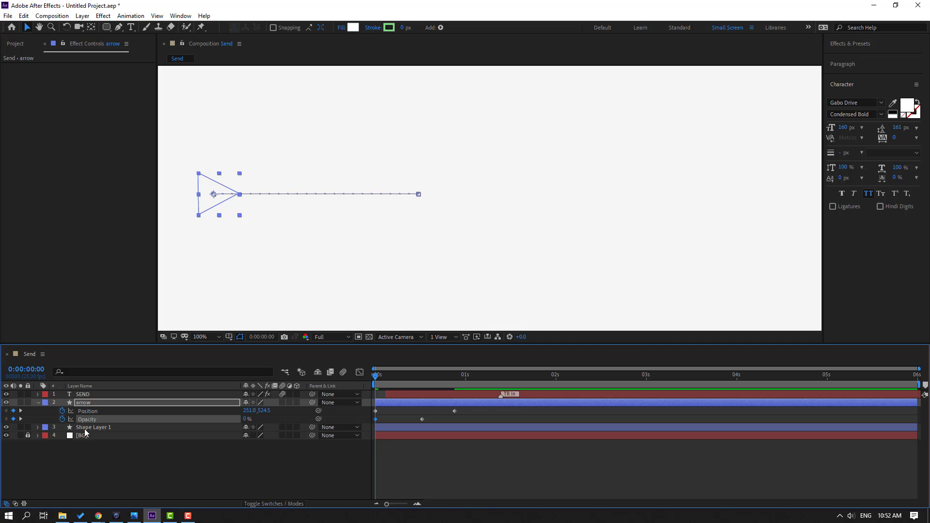
- Keyframe the arrow's Scale from 0% at frame 0 to 100% at about frame 9
{"action": "key", "text": "shift+s"}
{"action": "key", "text": "alt+shift+s"}
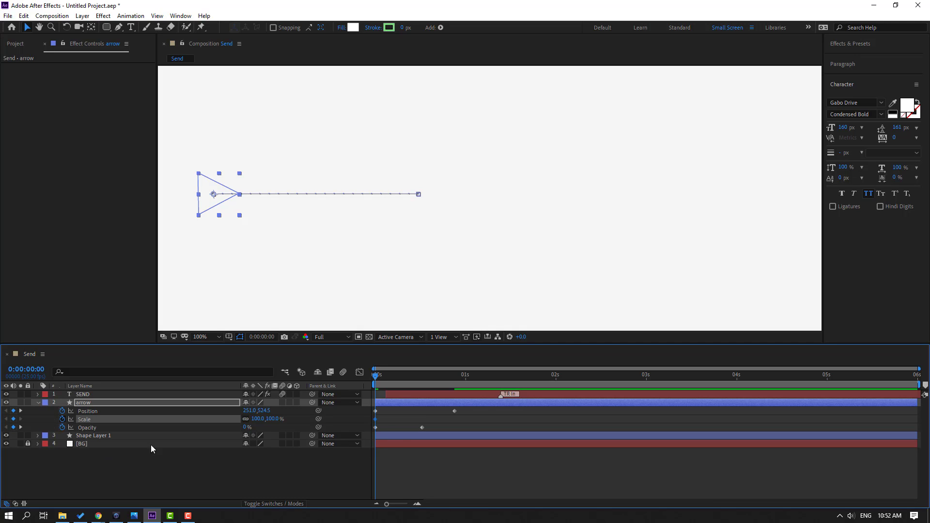
{"action": "left_click_drag", "start_coordinate": [376, 419], "coordinate": [407, 420]}
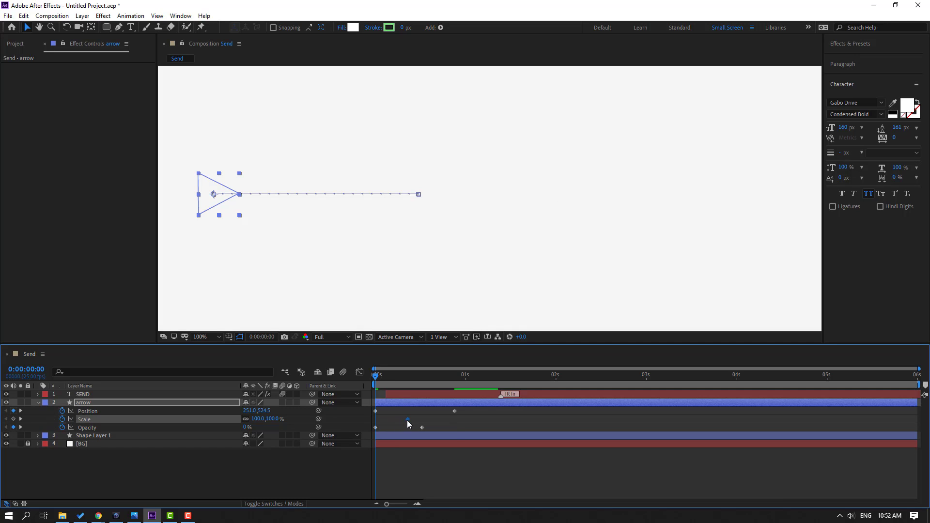
{"action": "left_click", "coordinate": [258, 419]}
{"action": "type", "text": "0"}
{"action": "key", "text": "Return"}
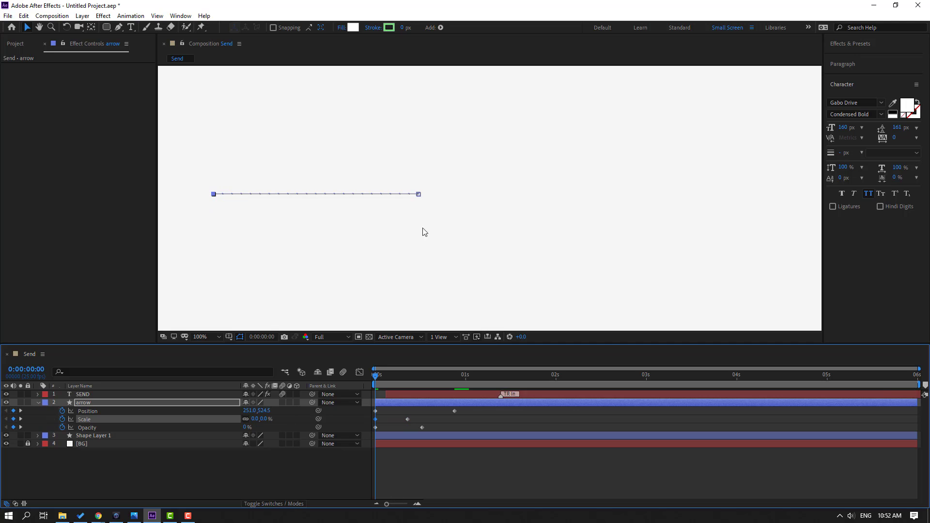
- Preview the arrow's entrance and apply Easy Ease to all its Position, Scale and Opacity keyframes
{"action": "scroll", "coordinate": [474, 255], "scroll_direction": "down", "scroll_amount": 2}
{"action": "key", "text": "space"}
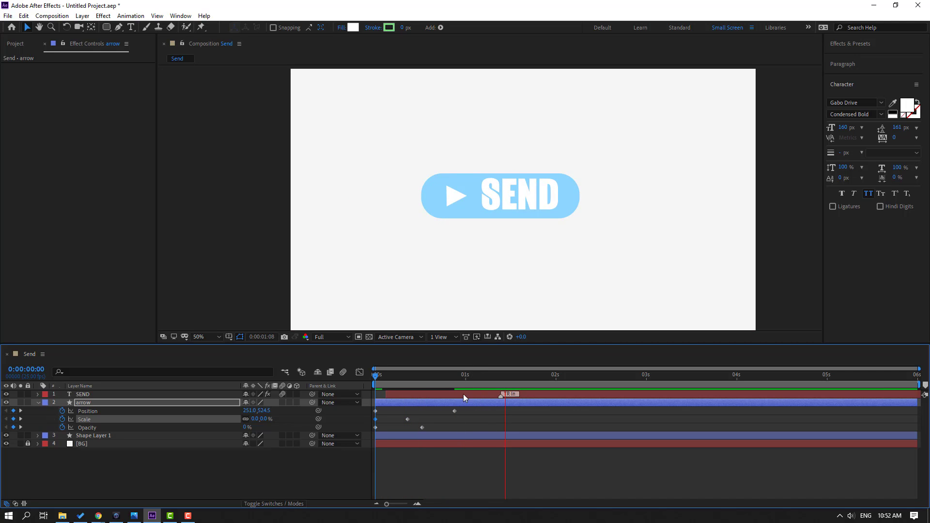
{"action": "key", "text": "space"}
{"action": "left_click_drag", "start_coordinate": [469, 411], "coordinate": [374, 428]}
{"action": "right_click", "coordinate": [375, 428]}
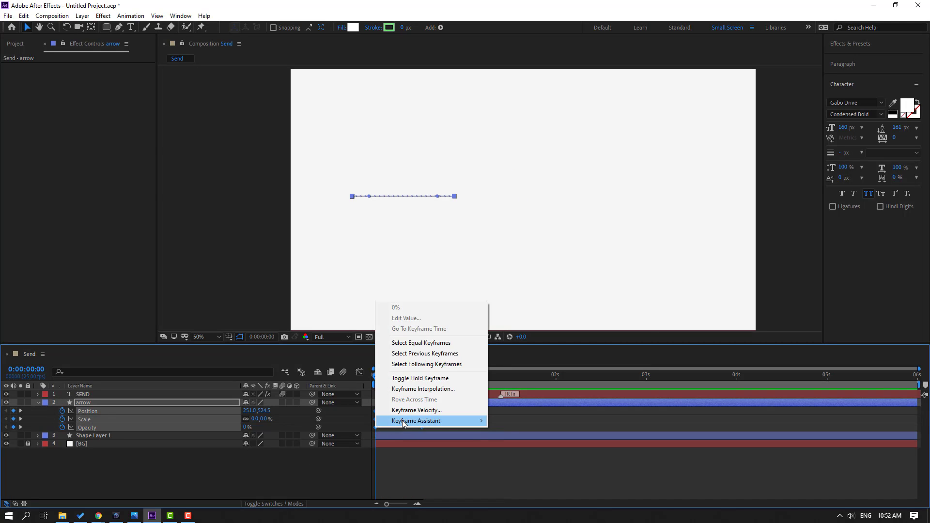
{"action": "mouse_move", "coordinate": [426, 477]}
{"action": "left_click", "coordinate": [527, 357]}
{"action": "left_click", "coordinate": [449, 483]}
- Reshape the arrow's Position speed graph so the movement peaks early and slows gradually into its end keyframe, previewing the result
{"action": "left_click_drag", "start_coordinate": [463, 414], "coordinate": [367, 409]}
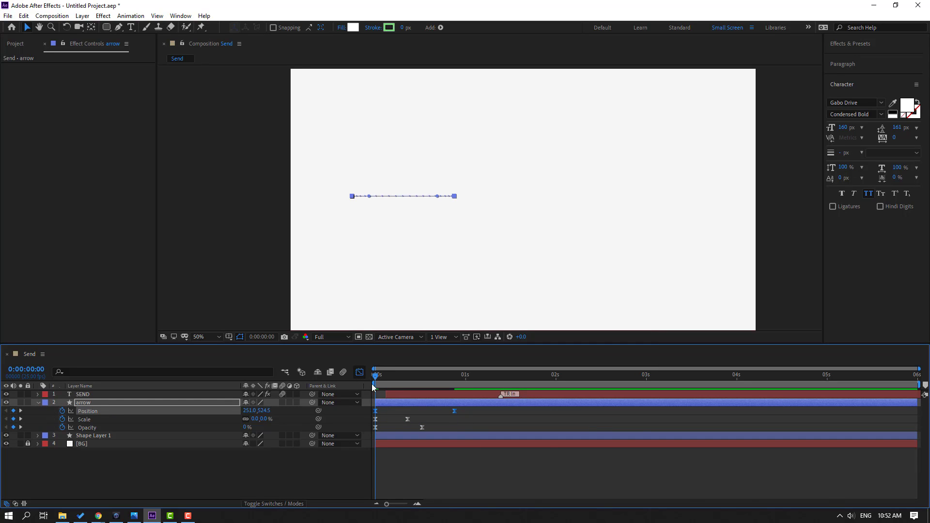
{"action": "left_click", "coordinate": [360, 372]}
{"action": "left_click_drag", "start_coordinate": [442, 478], "coordinate": [422, 478]}
{"action": "key", "text": "space"}
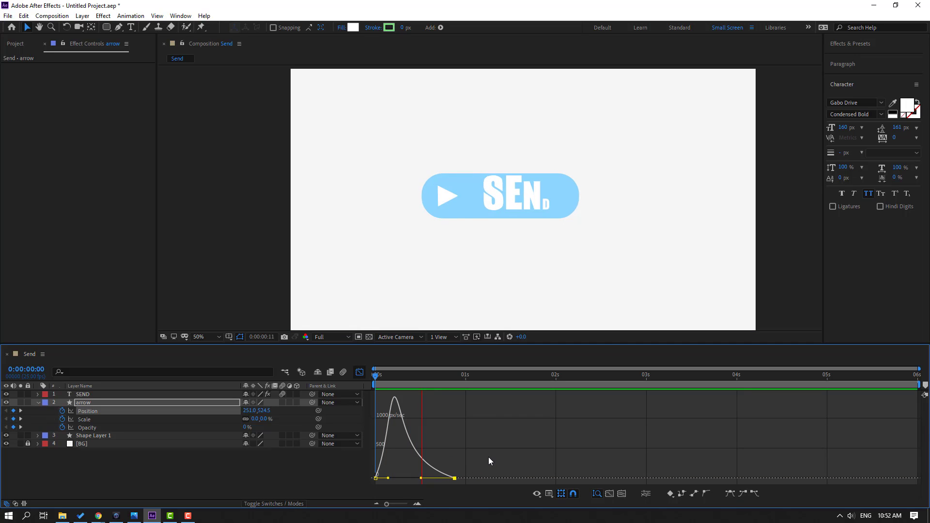
{"action": "key", "text": "space"}
{"action": "left_click_drag", "start_coordinate": [388, 479], "coordinate": [383, 479]}
{"action": "key", "text": "space"}
{"action": "key", "text": "space"}
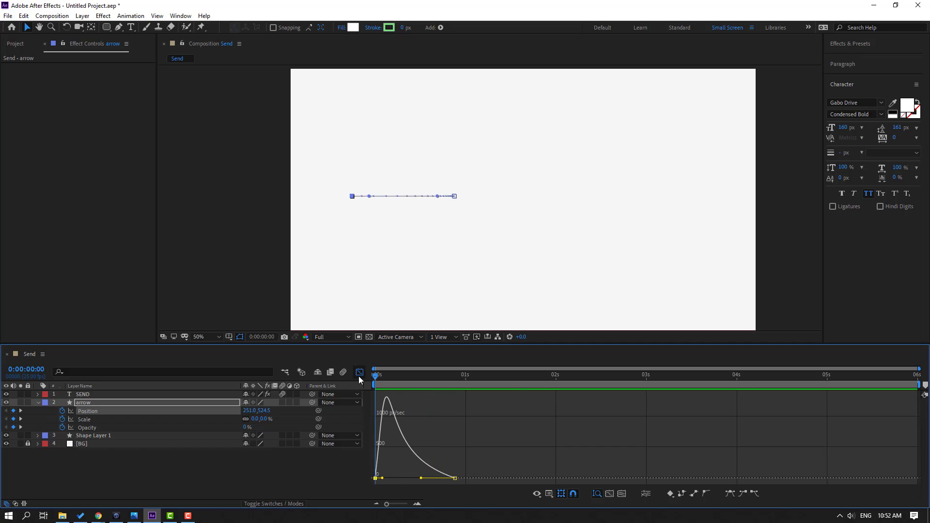
- Move the arrow's end Position keyframe to 0:00:01:07 and preview the slower slide-in
{"action": "left_click", "coordinate": [360, 373]}
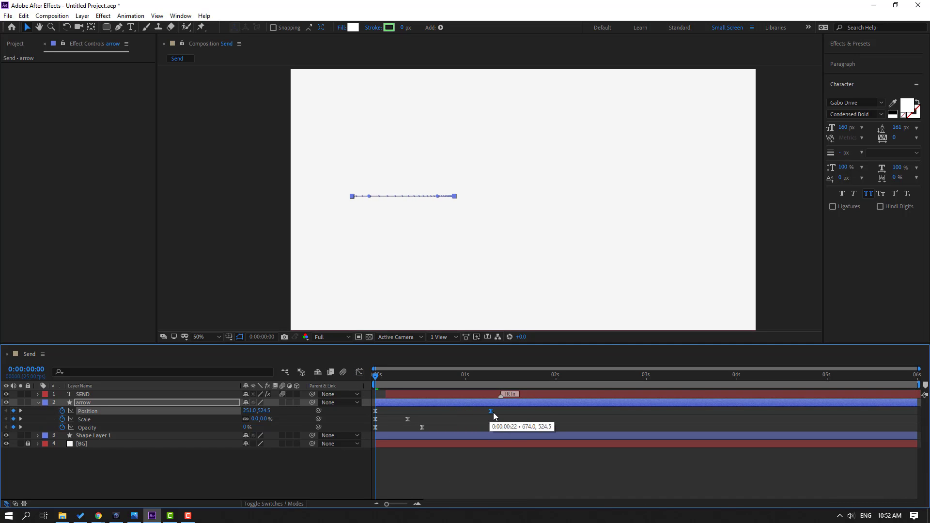
{"action": "key", "text": "space"}
{"action": "key", "text": "space"}
{"action": "key", "text": "space"}
{"action": "key", "text": "space"}
{"action": "key", "text": "space"}
{"action": "key", "text": "space"}
{"action": "left_click_drag", "start_coordinate": [409, 376], "coordinate": [375, 376]}
{"action": "key", "text": "space"}
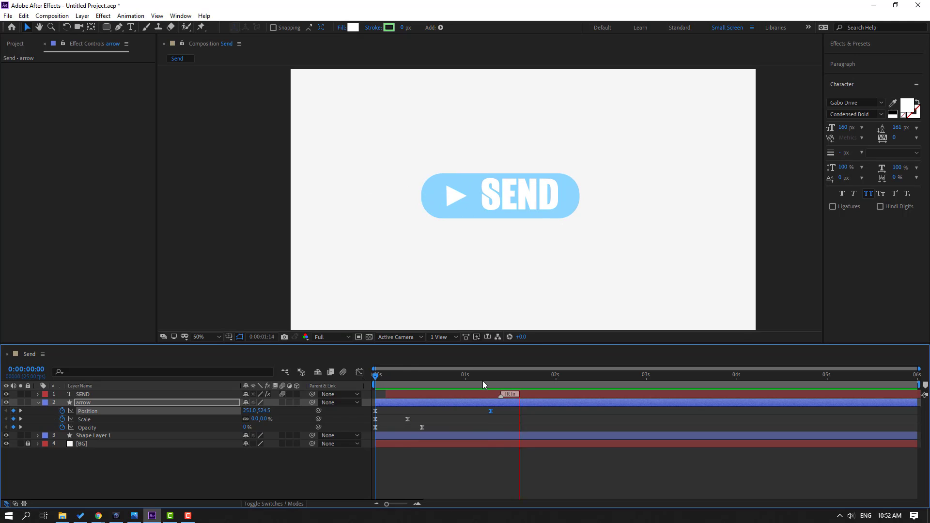
- Hold the arrow's Position with a keyframe at 0:00:01:12, and keyframe it back to X 635 at 0:00:01:22
{"action": "left_click", "coordinate": [491, 375]}
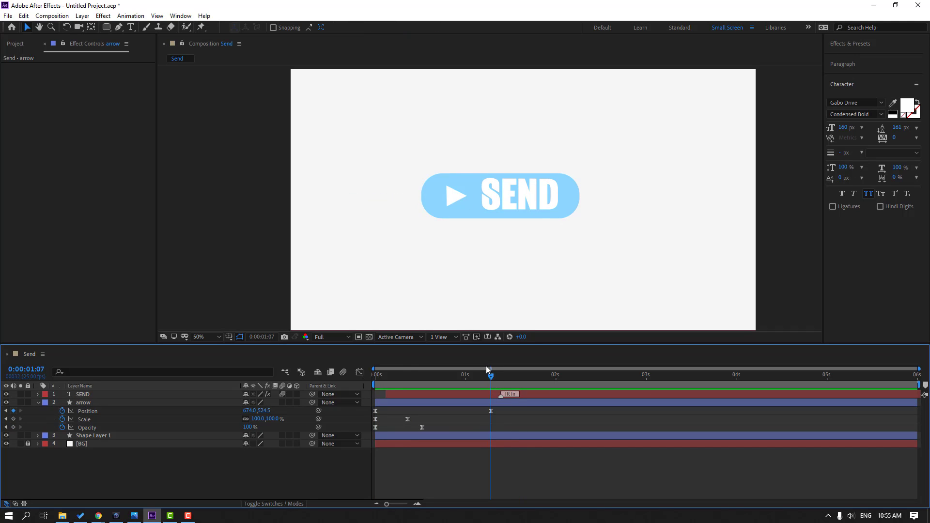
{"action": "left_click_drag", "start_coordinate": [492, 375], "coordinate": [509, 376]}
{"action": "left_click", "coordinate": [13, 410]}
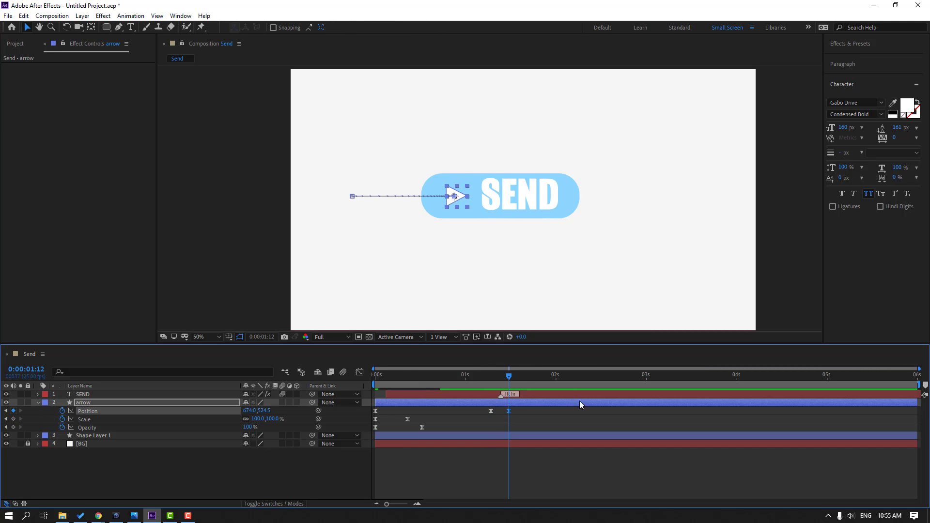
{"action": "key", "text": "shift+Page_Down"}
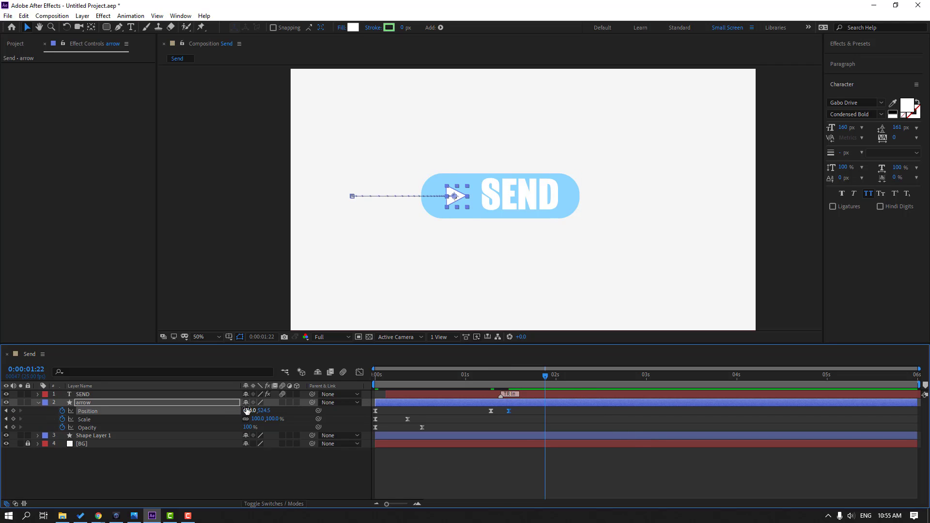
{"action": "left_click_drag", "start_coordinate": [248, 410], "coordinate": [239, 410]}
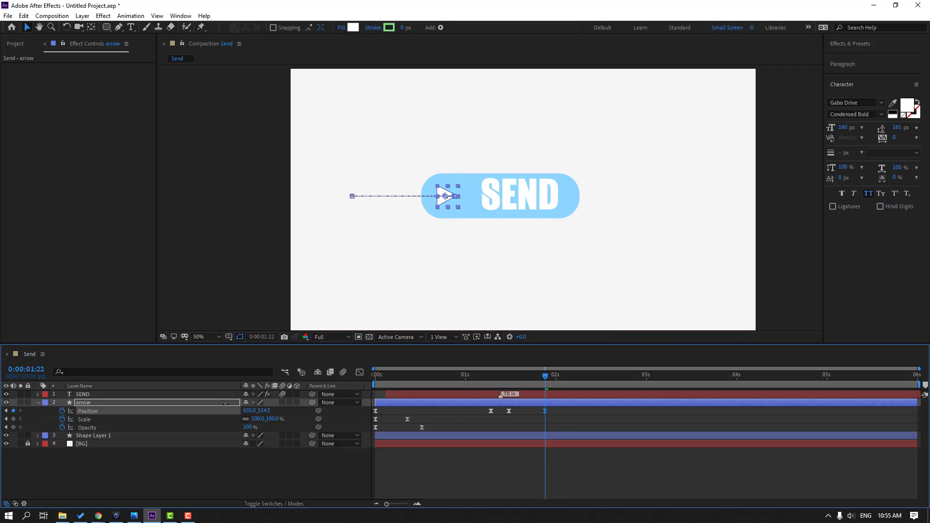
- Keyframe the arrow's Position at X 1246 at 0:00:02:06 and preview its launch with the work area starting near 0:00:01:00
{"action": "left_click", "coordinate": [577, 380]}
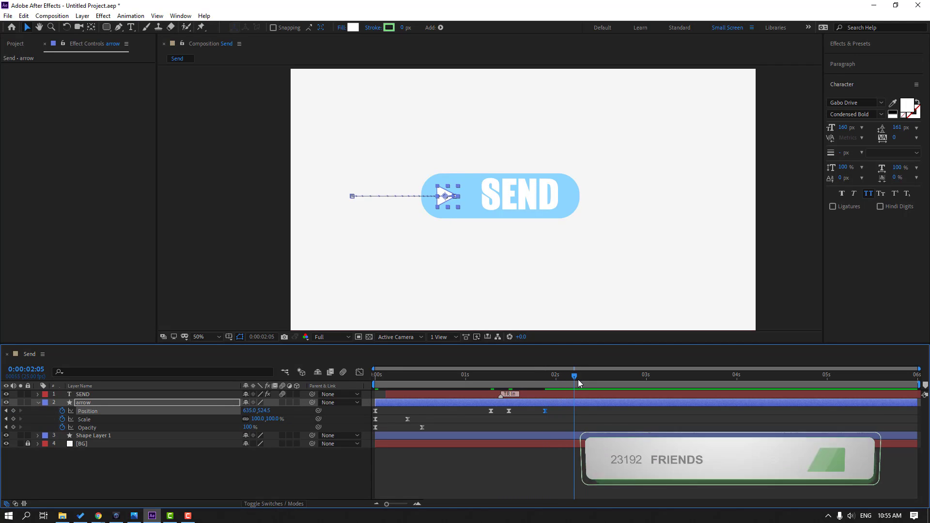
{"action": "left_click_drag", "start_coordinate": [250, 410], "coordinate": [510, 477]}
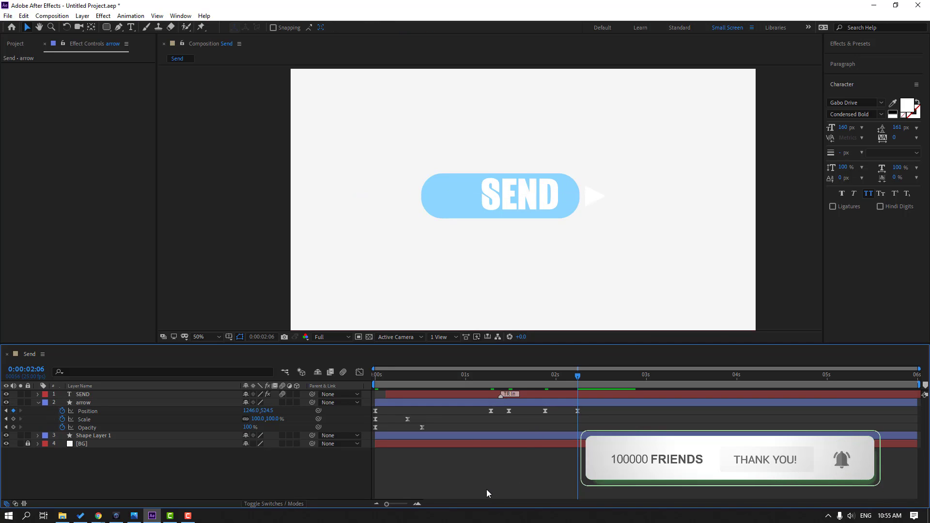
{"action": "mouse_move", "coordinate": [493, 374]}
{"action": "left_mouse_down"}
{"action": "mouse_move", "coordinate": [520, 375]}
{"action": "mouse_move", "coordinate": [458, 374]}
{"action": "mouse_move", "coordinate": [475, 375]}
{"action": "left_mouse_up"}
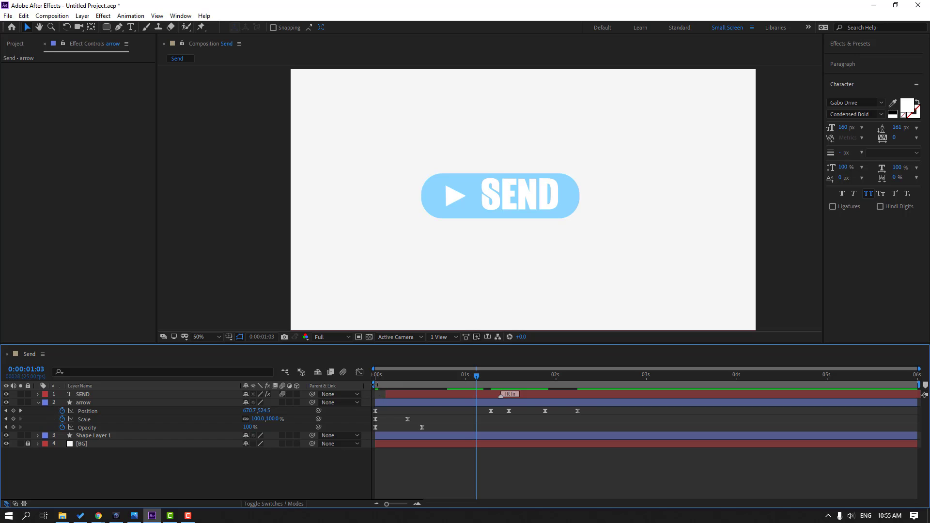
{"action": "left_click_drag", "start_coordinate": [374, 385], "coordinate": [460, 385]}
{"action": "key", "text": "space"}
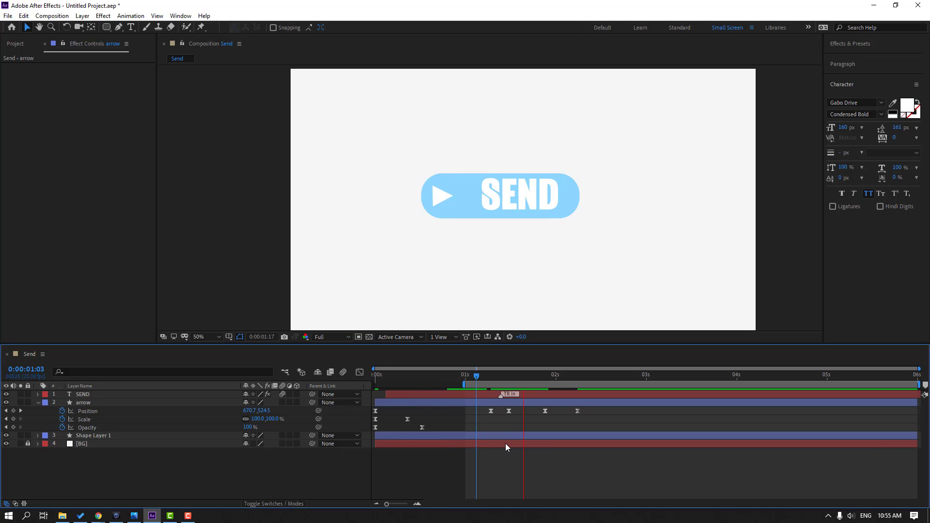
- Open the speed graph for the arrow's last four Position keyframes and lengthen the incoming ease at 0:00:01:22, previewing the pull-back
{"action": "left_click_drag", "start_coordinate": [601, 420], "coordinate": [488, 405]}
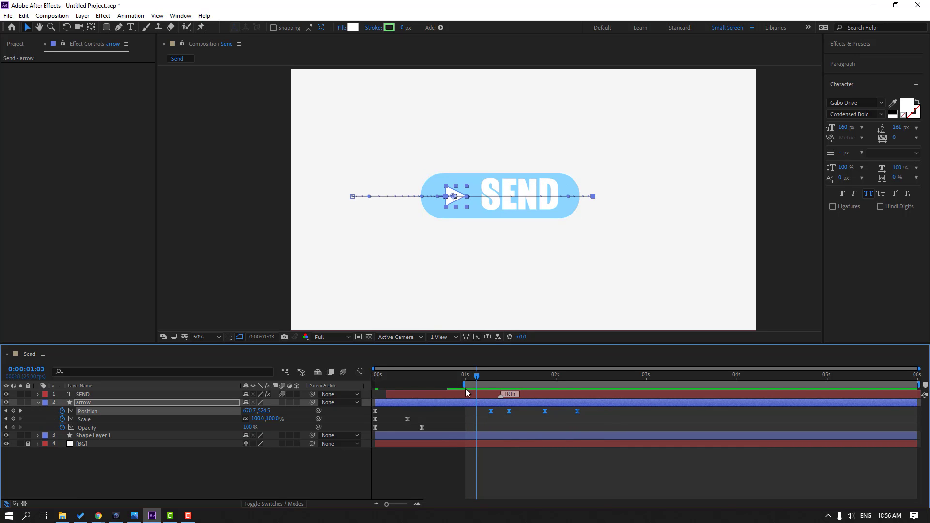
{"action": "left_click", "coordinate": [359, 372]}
{"action": "key", "text": "equal"}
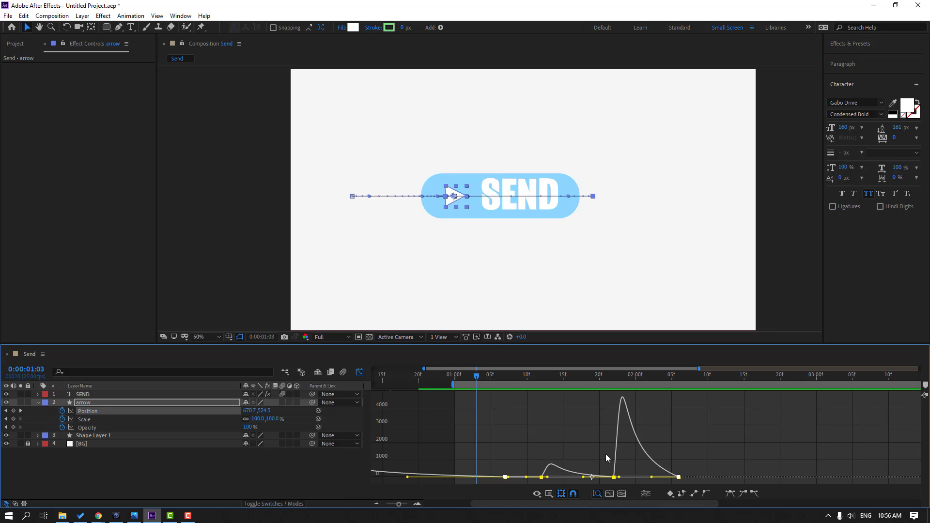
{"action": "left_click_drag", "start_coordinate": [506, 383], "coordinate": [566, 388]}
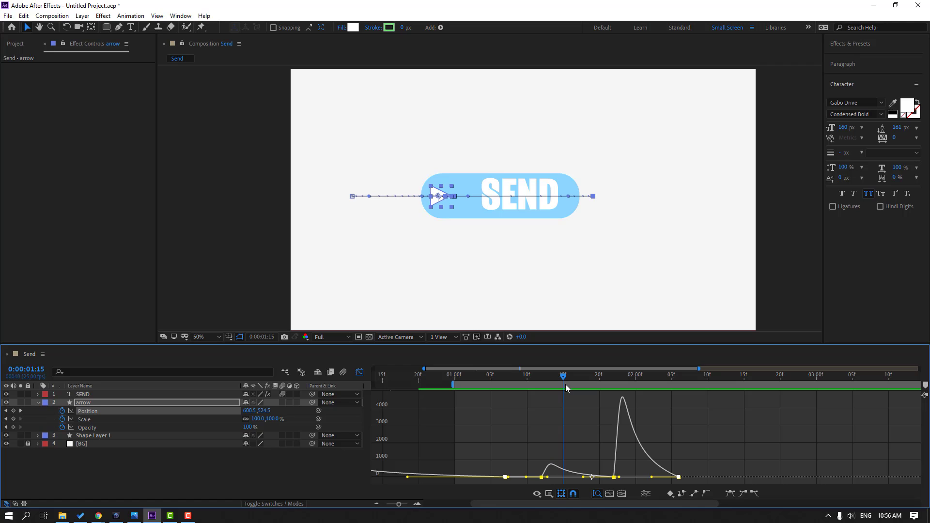
{"action": "left_click_drag", "start_coordinate": [592, 456], "coordinate": [578, 478]}
{"action": "key", "text": "space"}
{"action": "key", "text": "space"}
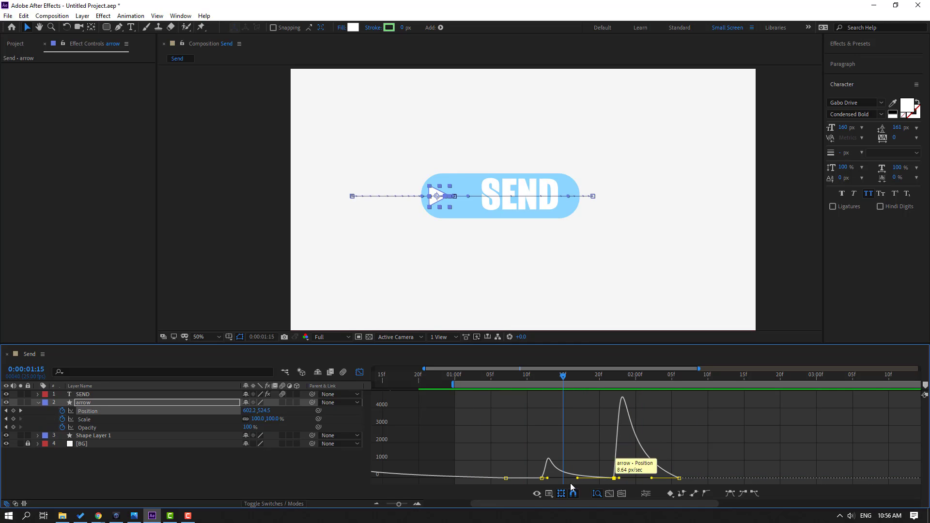
- Lengthen the outgoing Position eases at 0:00:01:12 and 0:00:01:22 so the pull-back and the launch both build up speed gradually
{"action": "left_click_drag", "start_coordinate": [548, 479], "coordinate": [577, 479]}
{"action": "key", "text": "space"}
{"action": "key", "text": "space"}
{"action": "left_click", "coordinate": [574, 377]}
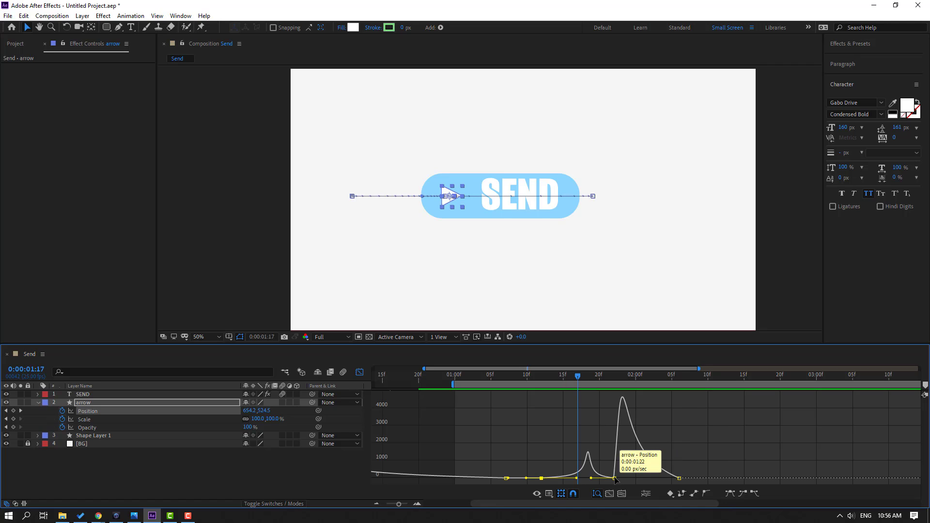
{"action": "left_click_drag", "start_coordinate": [621, 481], "coordinate": [588, 480]}
{"action": "left_click_drag", "start_coordinate": [606, 468], "coordinate": [613, 475]}
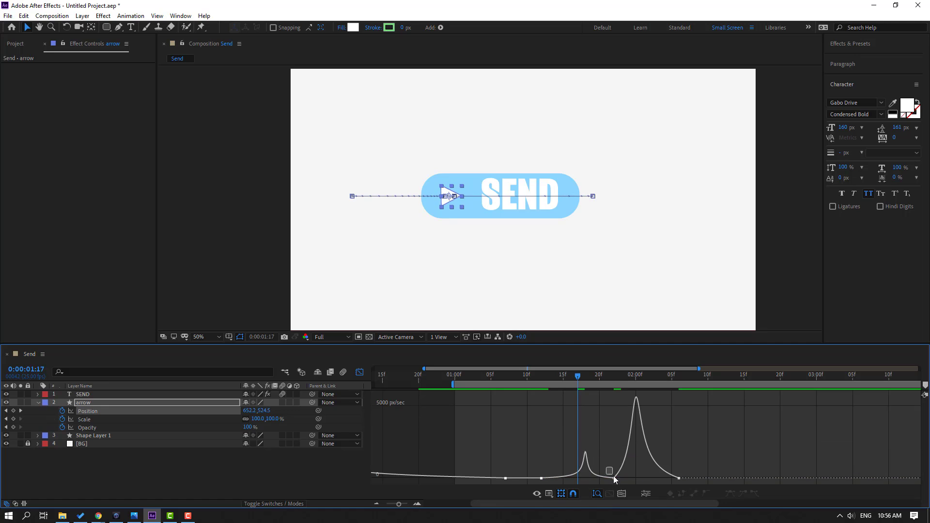
- Raise the Position speed at the 0:00:01:22 keyframe to about 1000 px/sec, extend its outgoing handle, and preview the launch
{"action": "left_click", "coordinate": [614, 478]}
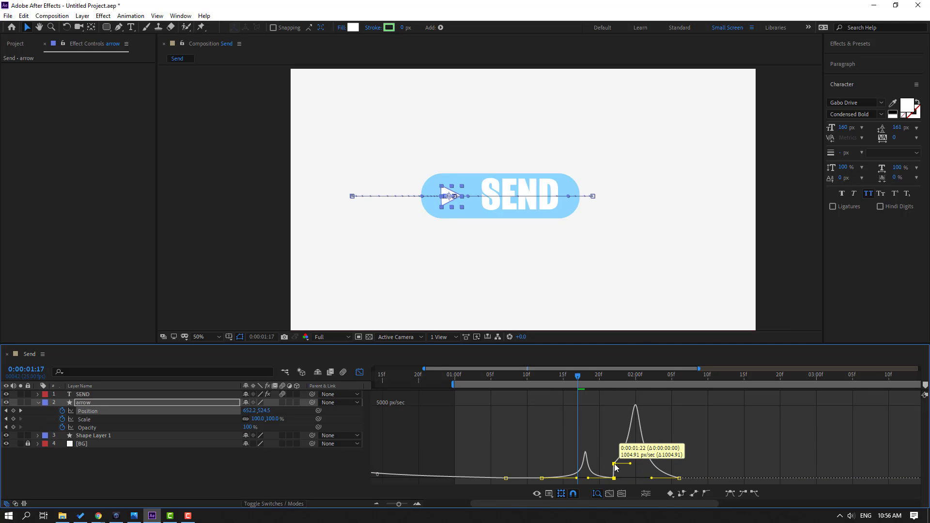
{"action": "left_click_drag", "start_coordinate": [614, 479], "coordinate": [637, 465]}
{"action": "key", "text": "space"}
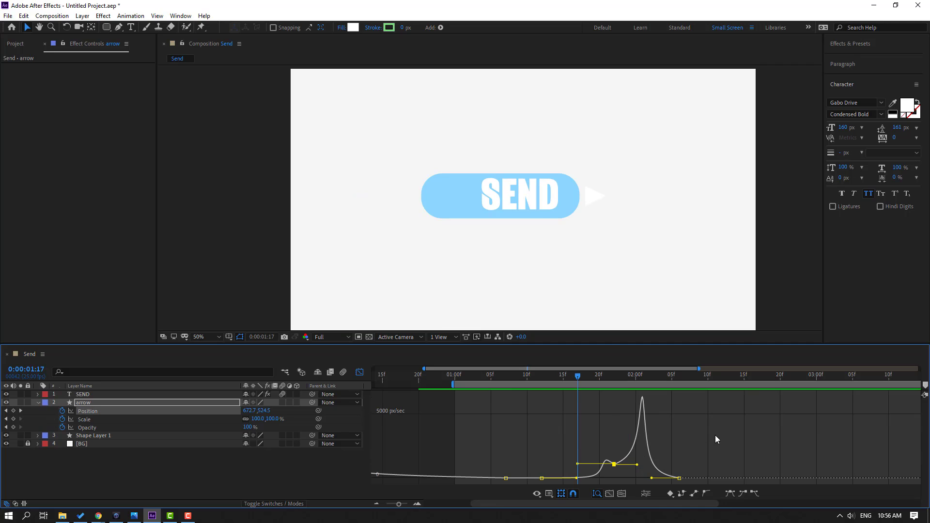
{"action": "key", "text": "space"}
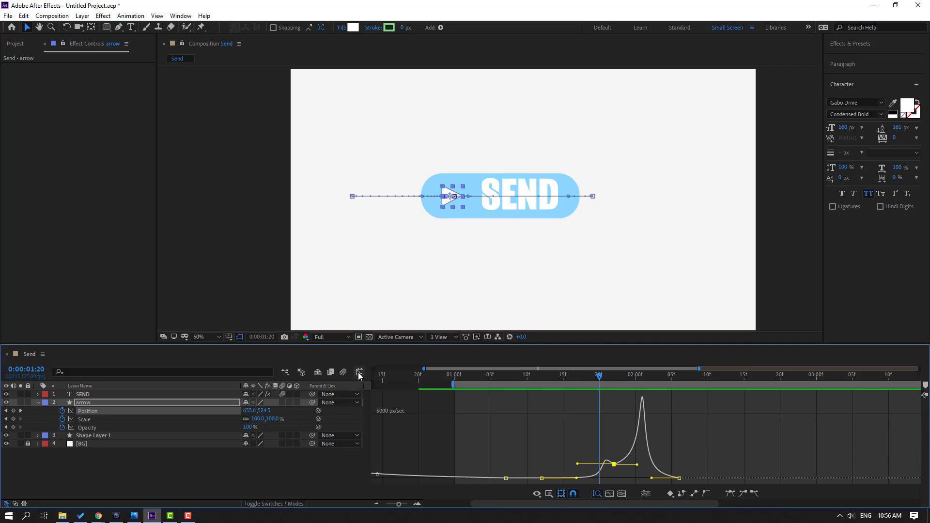
- Slow the pull-back and launch by moving the arrow's last two Position keyframes to 0:00:02:06 and 0:00:02:18, and preview
{"action": "left_click", "coordinate": [360, 373]}
{"action": "left_click", "coordinate": [506, 384]}
{"action": "left_click_drag", "start_coordinate": [547, 386], "coordinate": [607, 383]}
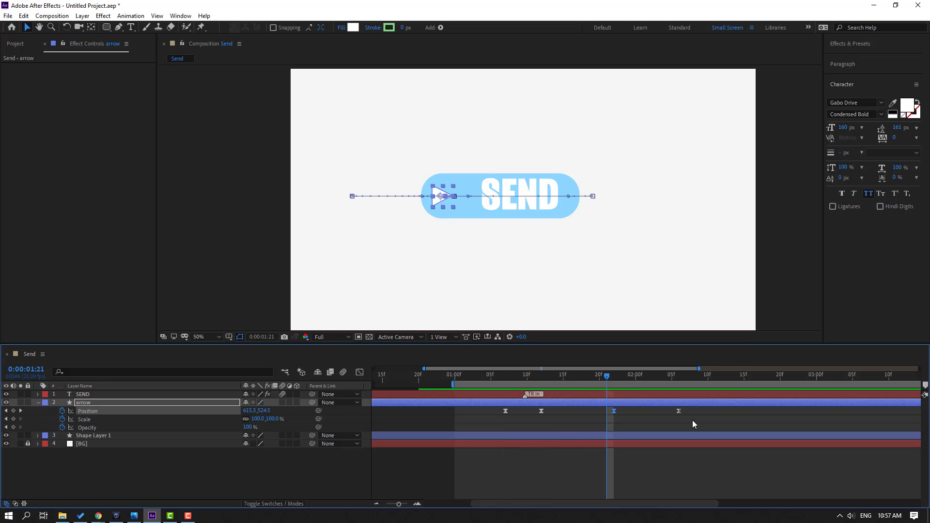
{"action": "left_click_drag", "start_coordinate": [712, 423], "coordinate": [746, 417]}
{"action": "left_click_drag", "start_coordinate": [553, 381], "coordinate": [659, 411]}
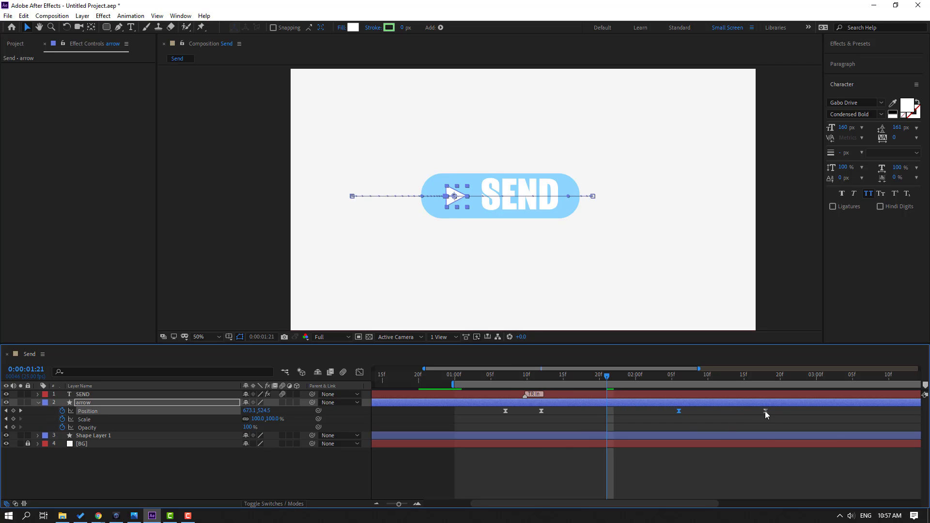
{"action": "left_click", "coordinate": [787, 416]}
{"action": "key", "text": "space"}
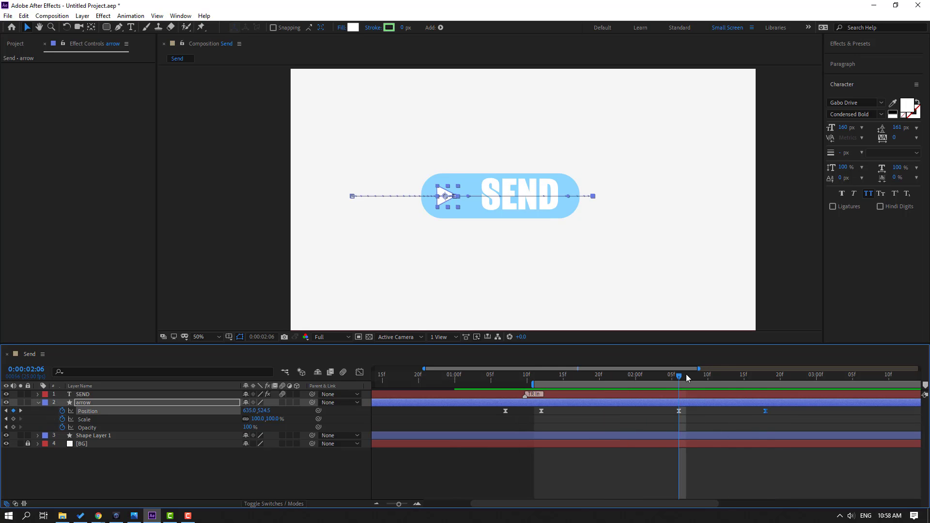
- Dip the arrow's launch path by setting its Position Y to 556.5 at 0:00:02:11
{"action": "left_click_drag", "start_coordinate": [686, 374], "coordinate": [711, 382]}
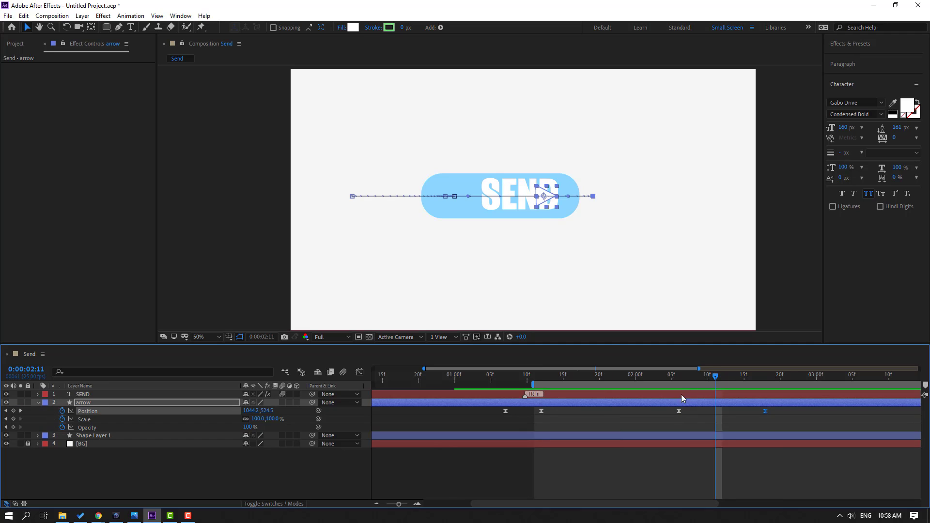
{"action": "left_click_drag", "start_coordinate": [273, 415], "coordinate": [289, 415]}
{"action": "scroll", "coordinate": [582, 187], "scroll_direction": "up", "scroll_amount": 1}
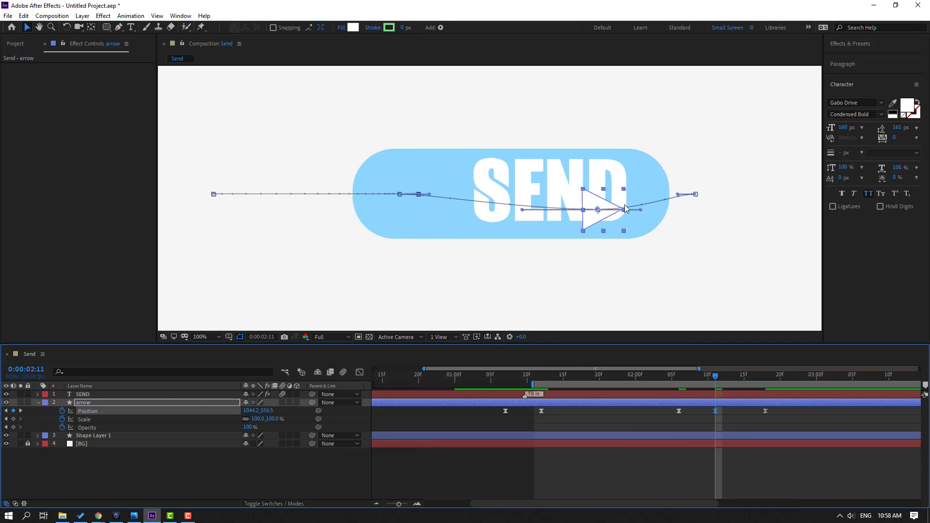
{"action": "left_click", "coordinate": [676, 198]}
{"action": "left_click", "coordinate": [726, 405]}
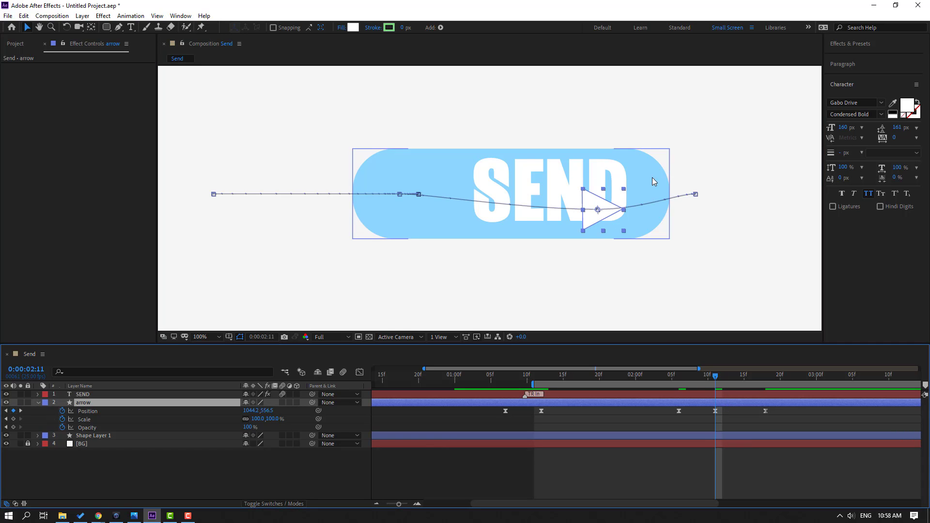
- Bend the motion path handle at the arrow's end point downward for a smoother curve and preview the flight
{"action": "left_click", "coordinate": [696, 194]}
{"action": "left_click_drag", "start_coordinate": [677, 194], "coordinate": [675, 202]}
{"action": "left_click_drag", "start_coordinate": [658, 381], "coordinate": [741, 386]}
{"action": "key", "text": "space"}
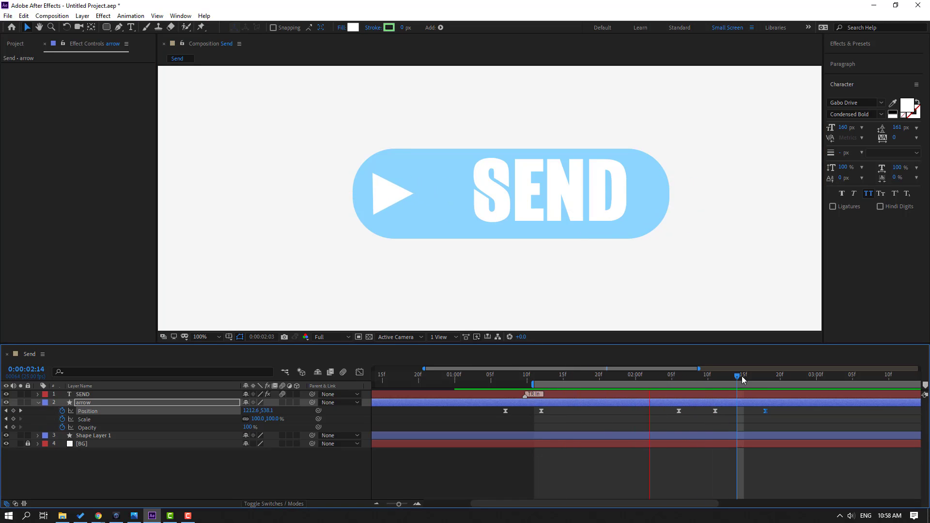
{"action": "key", "text": "space"}
- Hold the arrow's Scale at 100% with a keyframe and move that keyframe to 0:00:02:09
{"action": "key", "text": "Page_Up"}
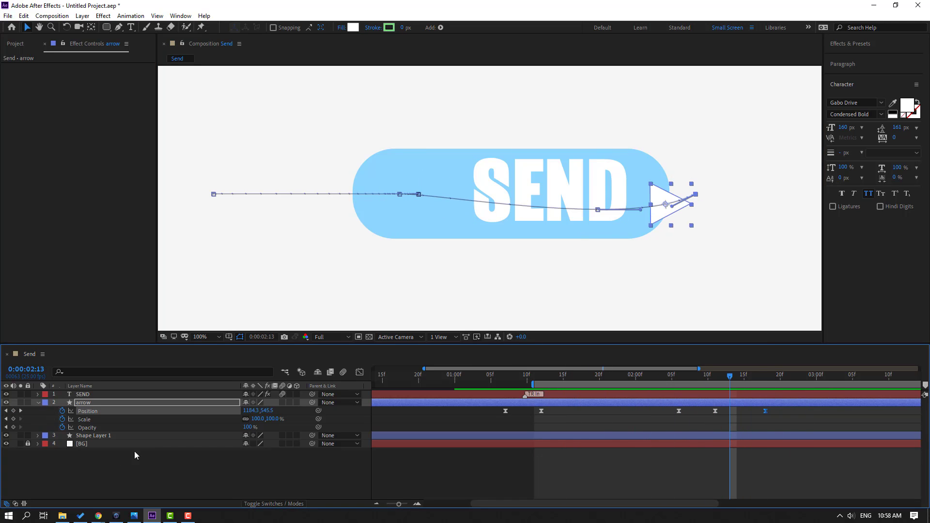
{"action": "left_click", "coordinate": [14, 419]}
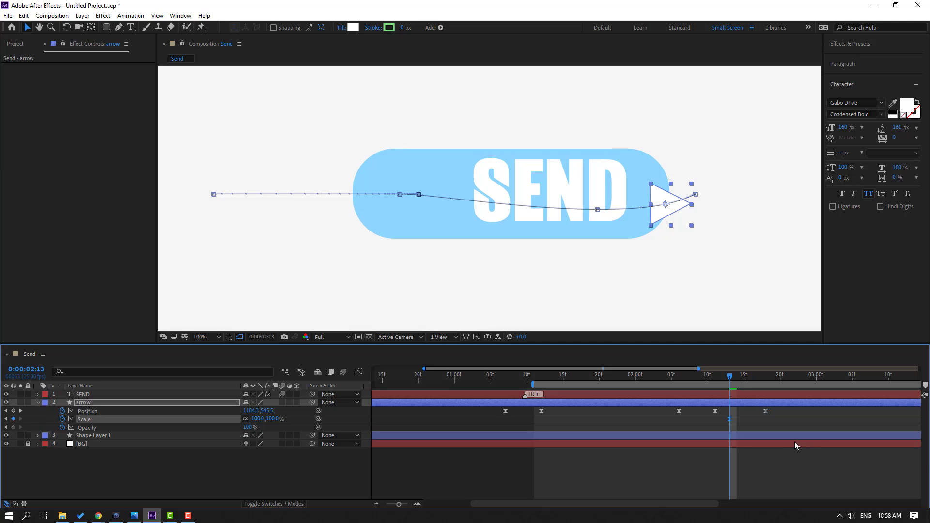
{"action": "left_click_drag", "start_coordinate": [726, 425], "coordinate": [704, 426]}
- Set the arrow's Scale to 0% at 0:00:02:16 and preview it shrinking away as it launches
{"action": "left_click_drag", "start_coordinate": [730, 378], "coordinate": [753, 379]}
{"action": "left_click", "coordinate": [257, 420]}
{"action": "type", "text": "0"}
{"action": "key", "text": "Return"}
{"action": "left_click_drag", "start_coordinate": [673, 380], "coordinate": [758, 379]}
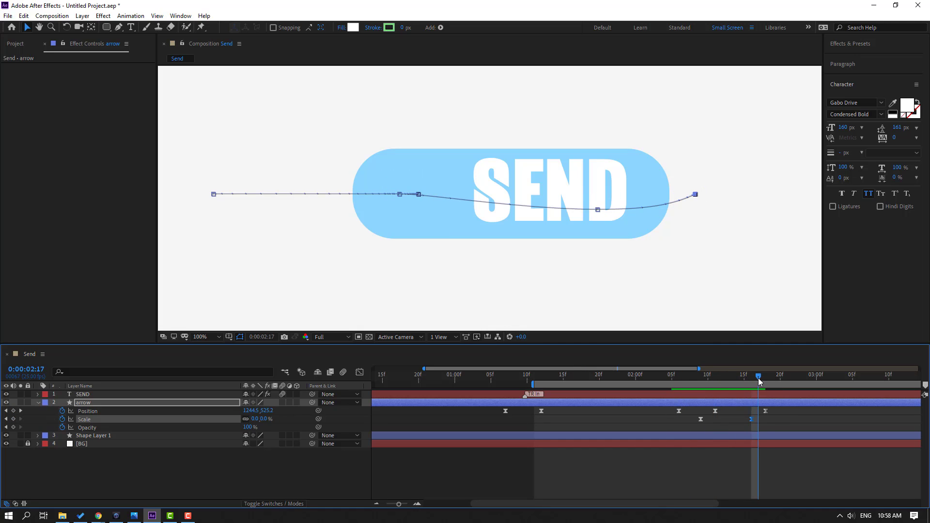
{"action": "left_click", "coordinate": [602, 315]}
{"action": "key", "text": "space"}
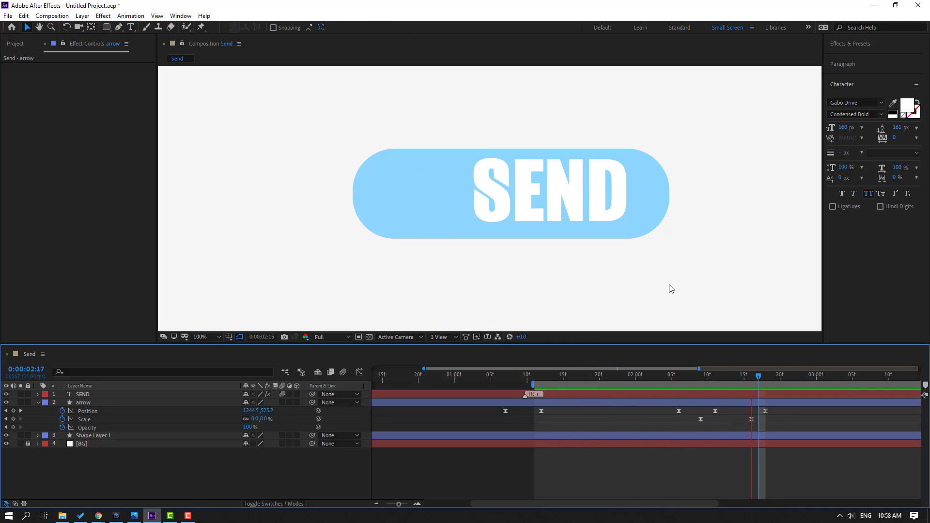
{"action": "scroll", "coordinate": [670, 288], "scroll_direction": "down", "scroll_amount": 1}
{"action": "key", "text": "space"}
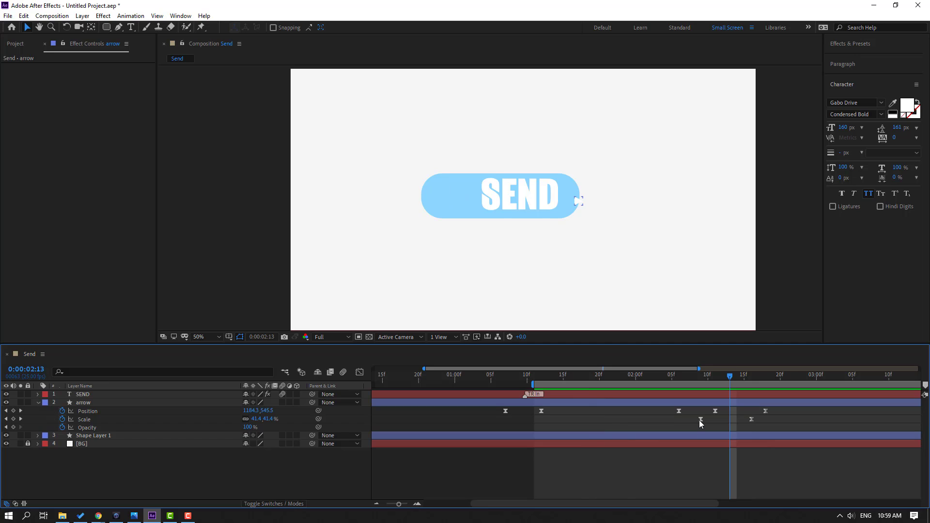
- Delay the arrow's shrink by moving its last two Scale keyframes to 0:00:02:13 and 0:00:02:18, and preview
{"action": "left_click_drag", "start_coordinate": [701, 420], "coordinate": [730, 423]}
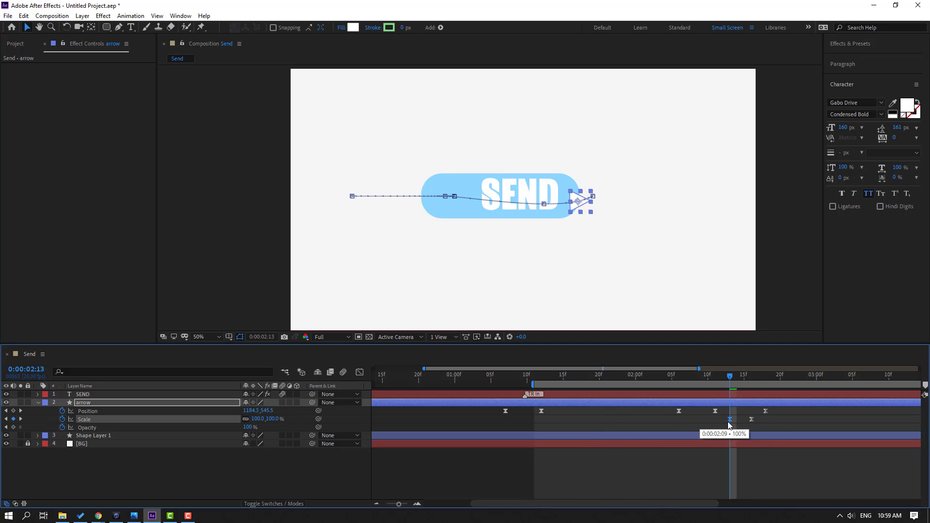
{"action": "left_click_drag", "start_coordinate": [709, 374], "coordinate": [751, 380]}
{"action": "left_click_drag", "start_coordinate": [752, 420], "coordinate": [766, 420]}
{"action": "left_click", "coordinate": [574, 474]}
{"action": "key", "text": "space"}
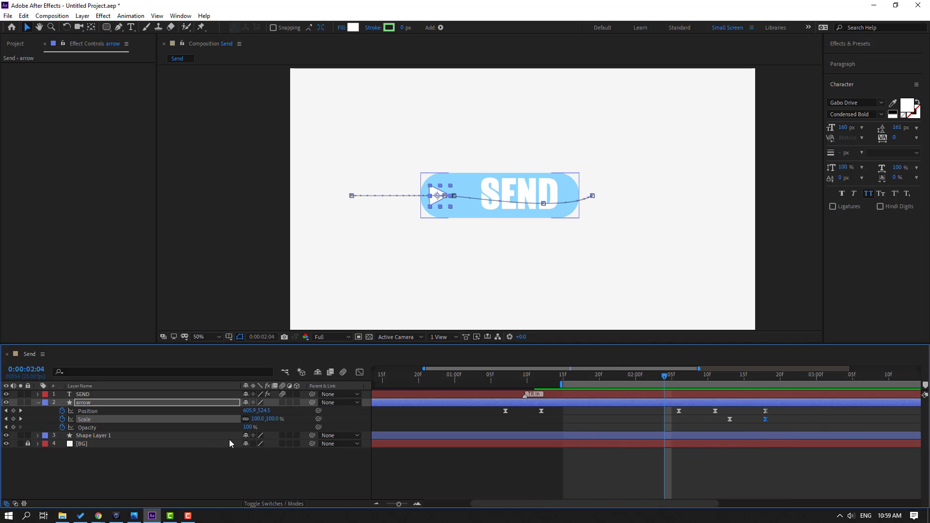
- Fade out the SEND text with Opacity keyframes of 100% at 0:00:02:08 and 0% at 0:00:02:14, and check the fade
{"action": "left_click", "coordinate": [160, 457]}
{"action": "left_click", "coordinate": [39, 403]}
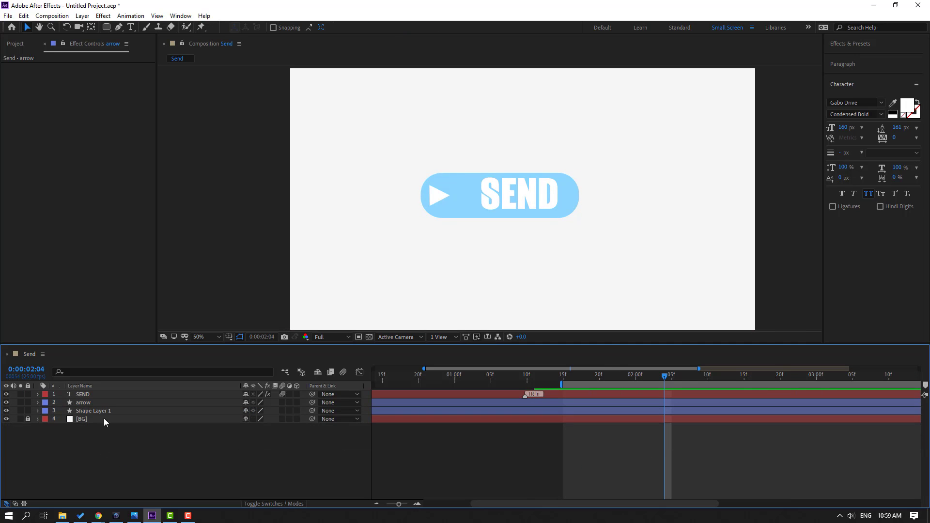
{"action": "left_click", "coordinate": [82, 398]}
{"action": "left_click_drag", "start_coordinate": [666, 377], "coordinate": [693, 373]}
{"action": "key", "text": "alt+shift+t"}
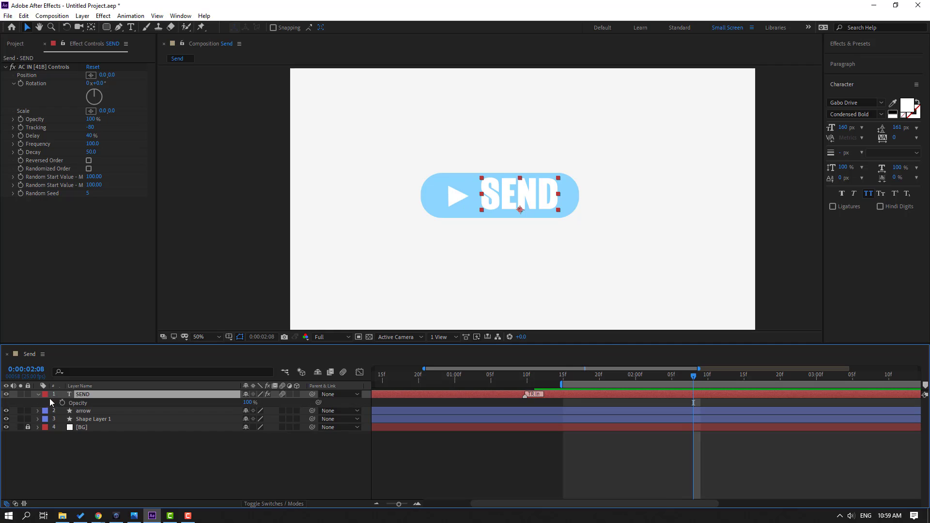
{"action": "left_click_drag", "start_coordinate": [708, 374], "coordinate": [739, 376]}
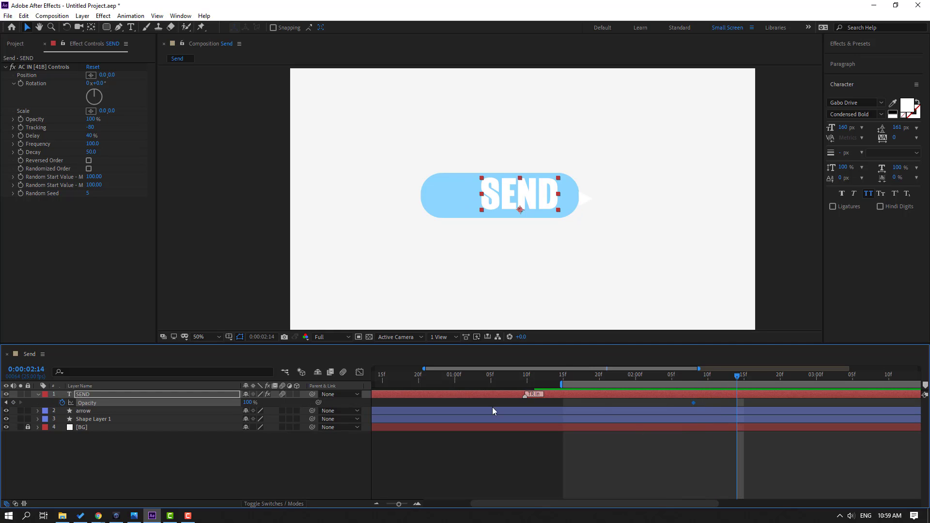
{"action": "type", "text": "0"}
{"action": "key", "text": "Return"}
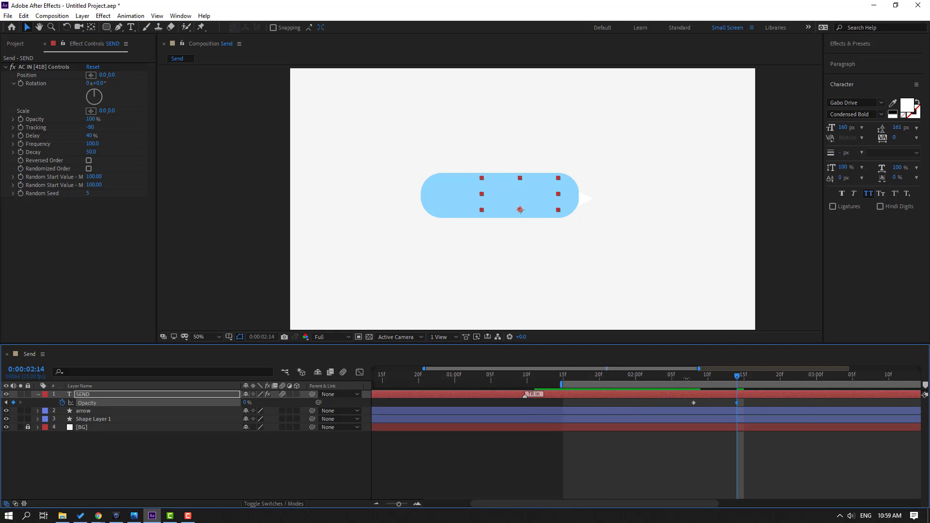
{"action": "left_click_drag", "start_coordinate": [682, 375], "coordinate": [722, 376]}
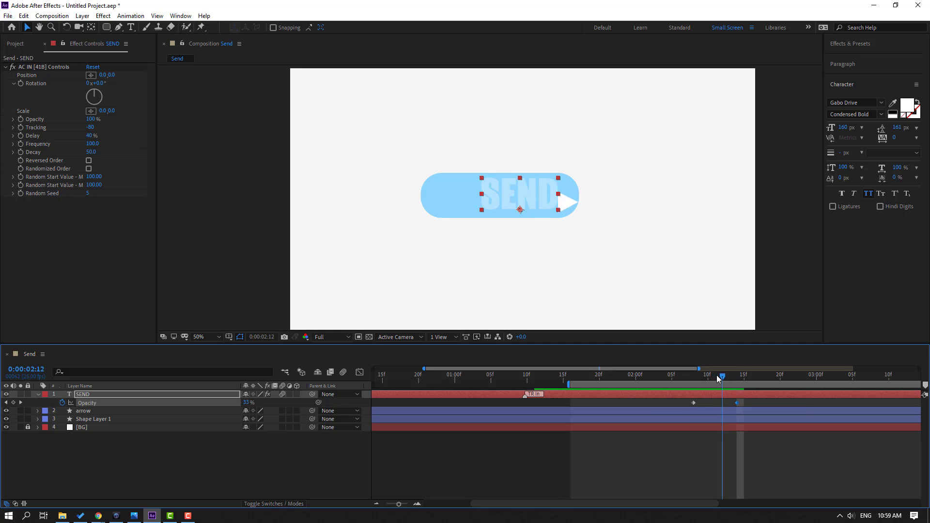
- Duplicate the SEND text layer and shift the copy in time so it starts at about 0:00:02:09
{"action": "left_click", "coordinate": [83, 448]}
{"action": "left_click", "coordinate": [93, 398]}
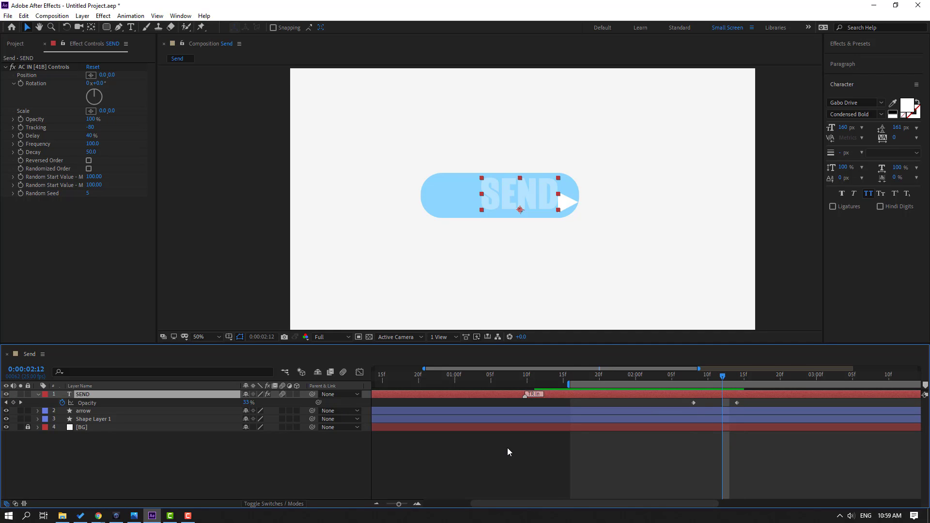
{"action": "key", "text": "ctrl+d"}
{"action": "left_click_drag", "start_coordinate": [401, 400], "coordinate": [781, 399]}
- Change the duplicated layer's text to SENT
{"action": "left_click_drag", "start_coordinate": [668, 374], "coordinate": [853, 377]}
{"action": "double_click", "coordinate": [539, 204]}
{"action": "key", "text": "Right"}
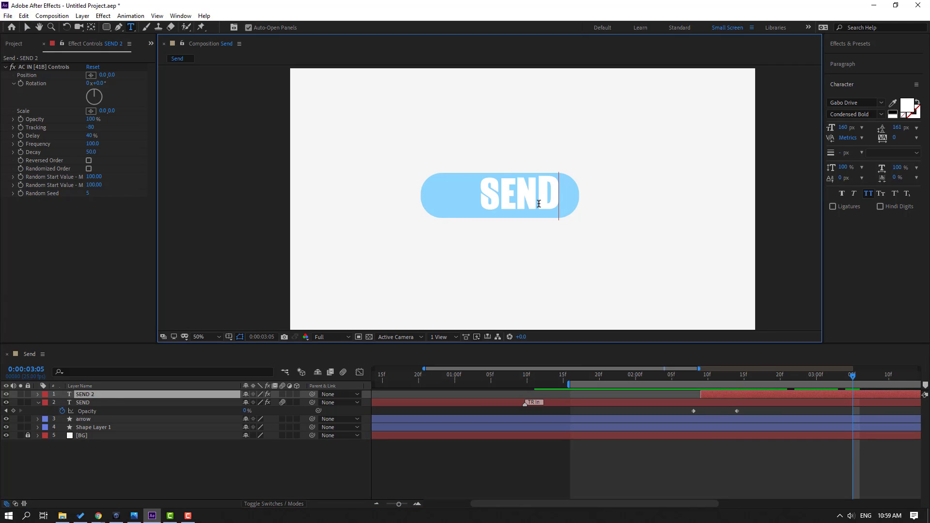
{"action": "type", "text": "T"}
{"action": "key", "text": "BackSpace"}
{"action": "key", "text": "BackSpace"}
{"action": "type", "text": "T"}
{"action": "left_click", "coordinate": [31, 29]}
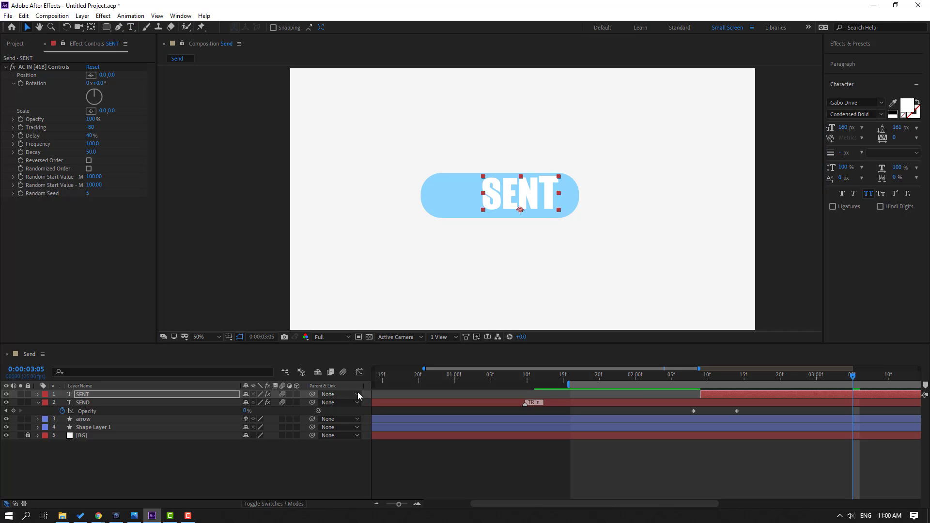
- Draw an open check-mark path with the Pen tool as a new shape on the button, in the empty space before SENT
{"action": "left_click", "coordinate": [431, 464]}
{"action": "key", "text": "minus"}
{"action": "key", "text": "minus"}
{"action": "left_click_drag", "start_coordinate": [514, 377], "coordinate": [647, 375]}
{"action": "double_click", "coordinate": [568, 389]}
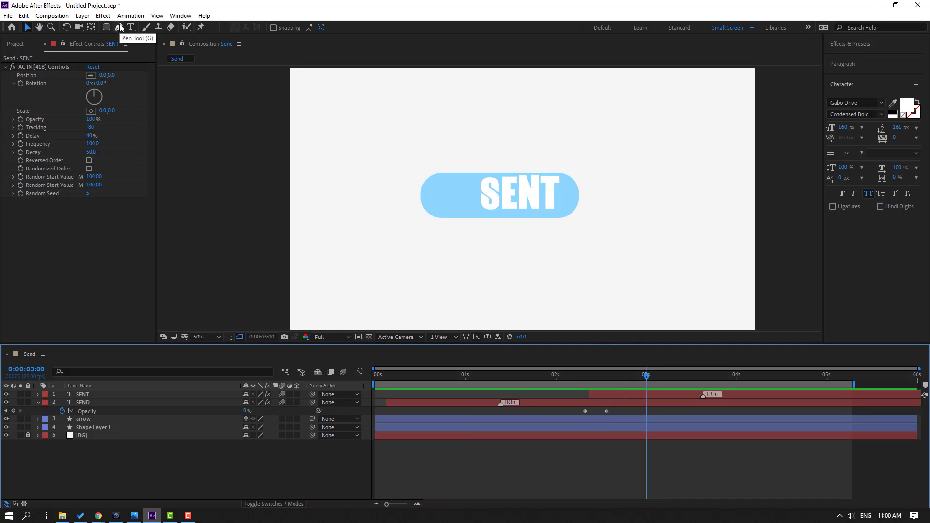
{"action": "scroll", "coordinate": [466, 223], "scroll_direction": "up", "scroll_amount": 2}
{"action": "scroll", "coordinate": [336, 202], "scroll_direction": "up", "scroll_amount": 2}
{"action": "left_click_drag", "start_coordinate": [337, 202], "coordinate": [411, 199]}
{"action": "key", "text": "g"}
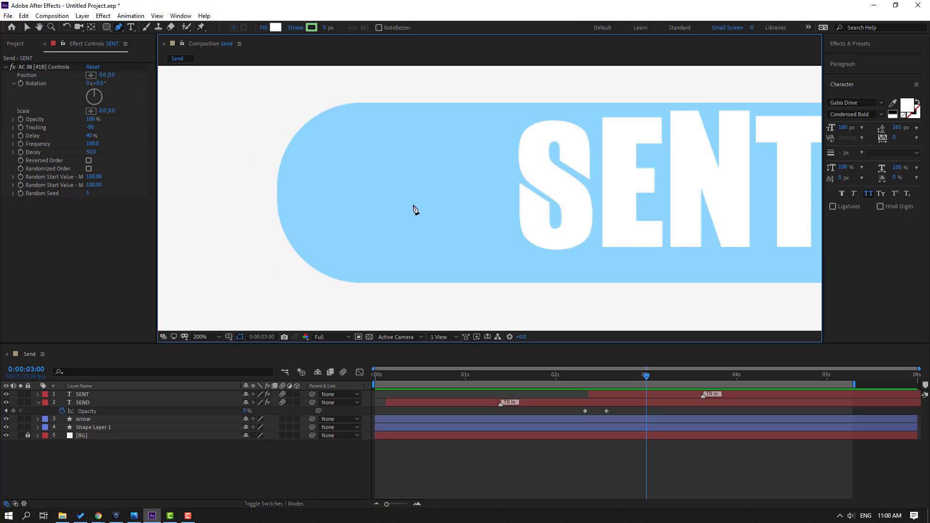
{"action": "left_click", "coordinate": [336, 174]}
{"action": "left_click", "coordinate": [371, 232]}
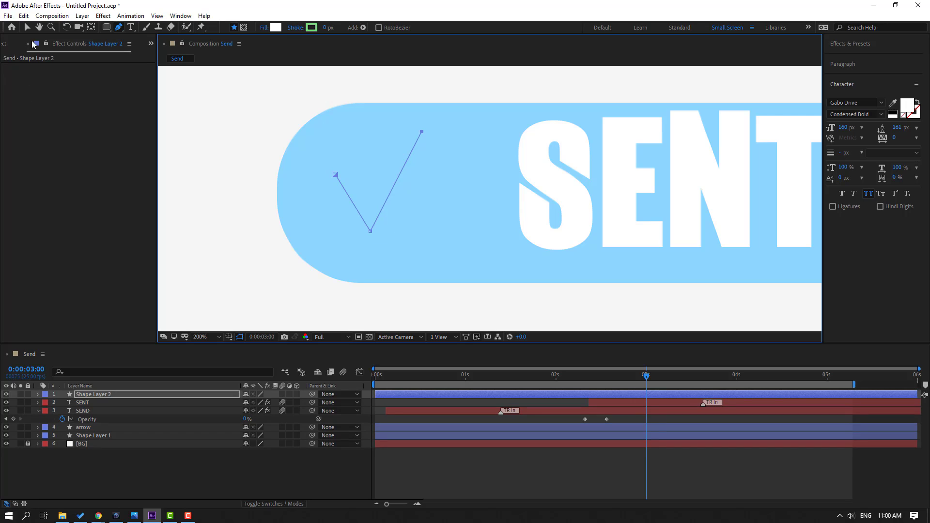
- Remove the check mark's fill and give it a white stroke 16 px wide
{"action": "left_click", "coordinate": [27, 28]}
{"action": "left_click", "coordinate": [340, 28]}
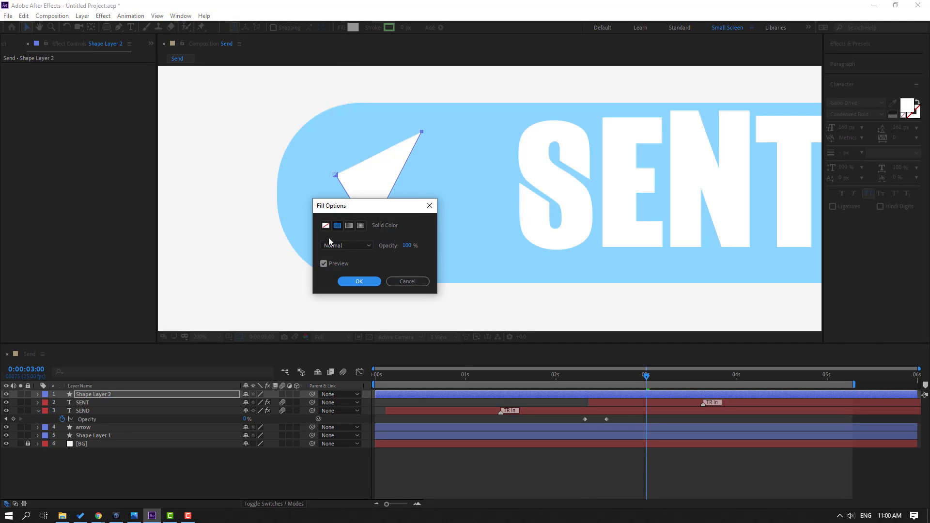
{"action": "left_click", "coordinate": [325, 226]}
{"action": "left_click", "coordinate": [359, 282]}
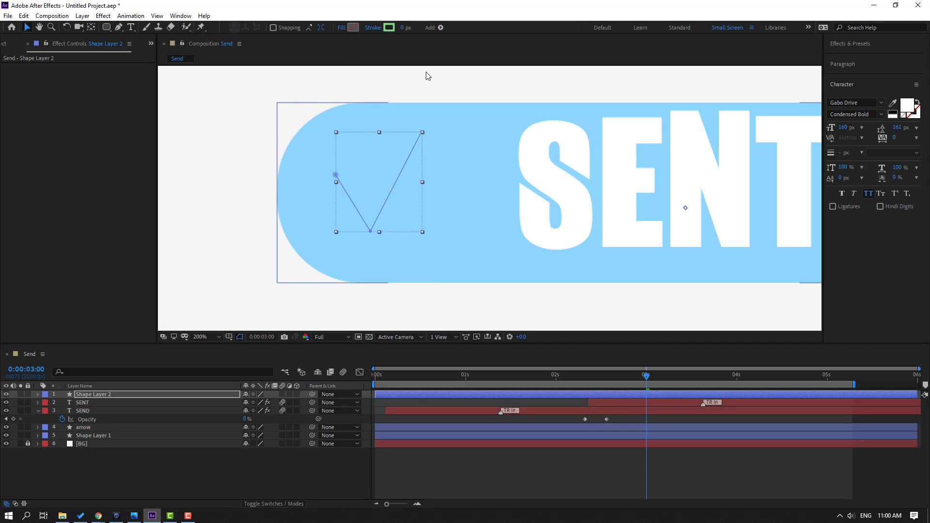
{"action": "left_click", "coordinate": [389, 28]}
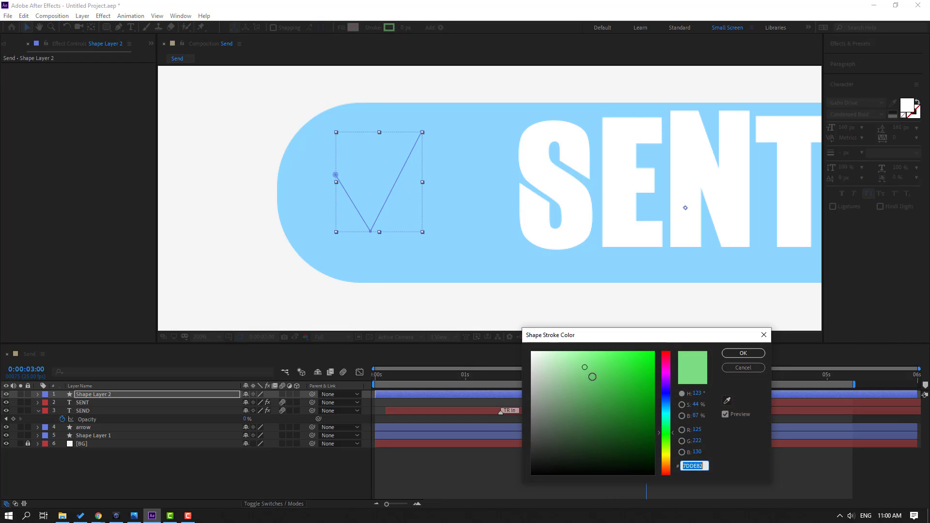
{"action": "left_click", "coordinate": [727, 354]}
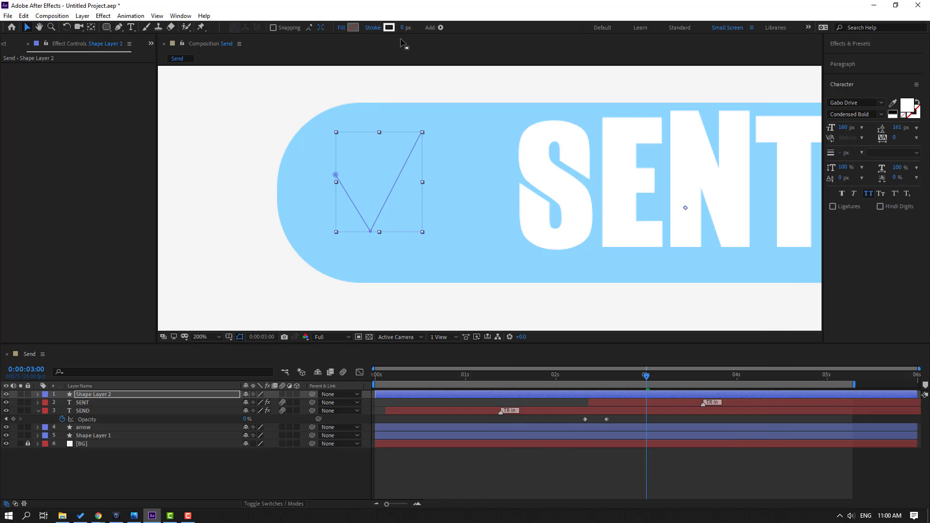
{"action": "left_click_drag", "start_coordinate": [407, 28], "coordinate": [413, 28]}
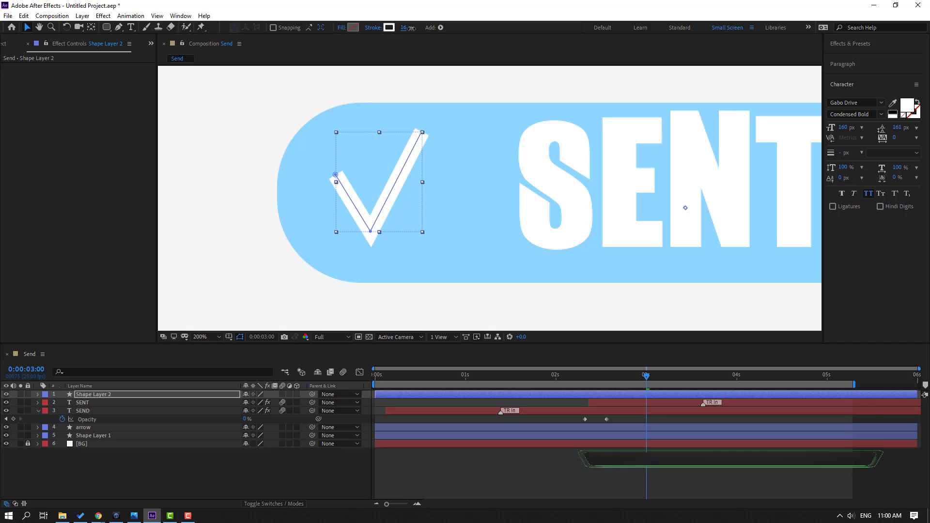
- Reposition the check mark closer to the SENT text and centre its layer's anchor point on it
{"action": "left_click_drag", "start_coordinate": [373, 203], "coordinate": [400, 200]}
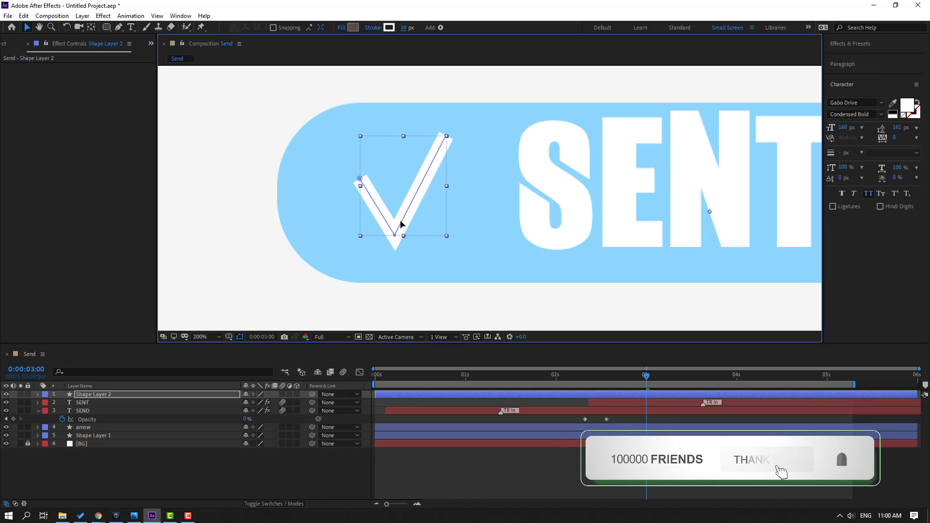
{"action": "left_click_drag", "start_coordinate": [449, 128], "coordinate": [449, 132]}
{"action": "left_click", "coordinate": [430, 450]}
{"action": "scroll", "coordinate": [292, 249], "scroll_direction": "down", "scroll_amount": 2}
{"action": "scroll", "coordinate": [293, 249], "scroll_direction": "up", "scroll_amount": 1}
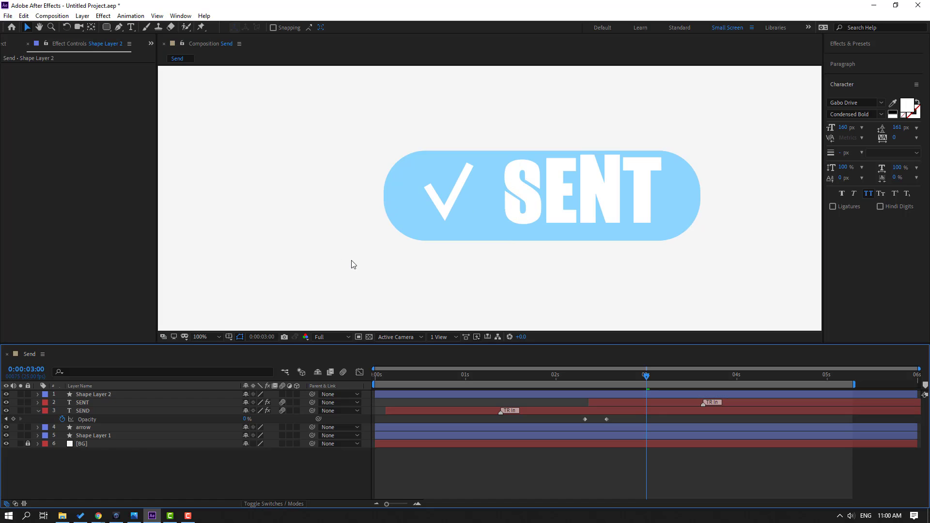
{"action": "left_click", "coordinate": [452, 215]}
{"action": "scroll", "coordinate": [452, 215], "scroll_direction": "up", "scroll_amount": 1}
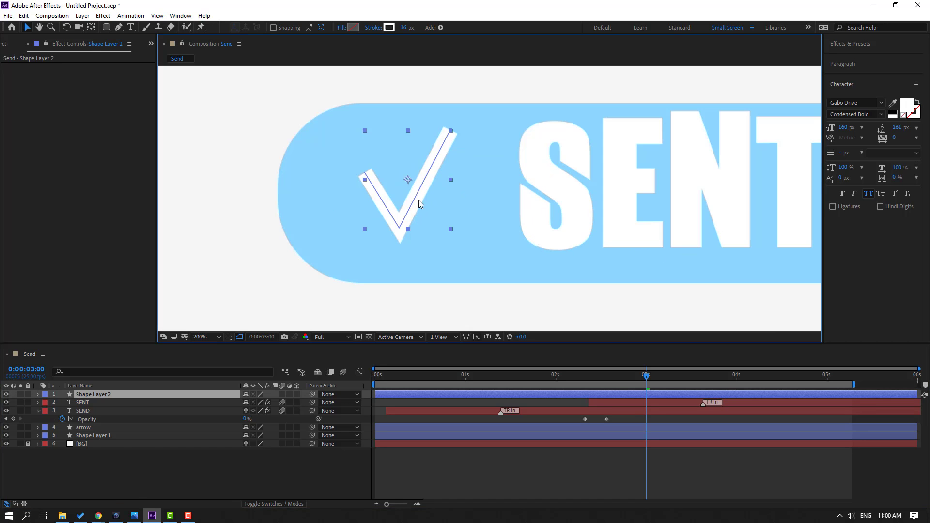
- Widen the check mark by moving the end point of its long arm outward and lower, and adjust its short arm's end
{"action": "left_click", "coordinate": [117, 27]}
{"action": "left_click_drag", "start_coordinate": [452, 132], "coordinate": [461, 146]}
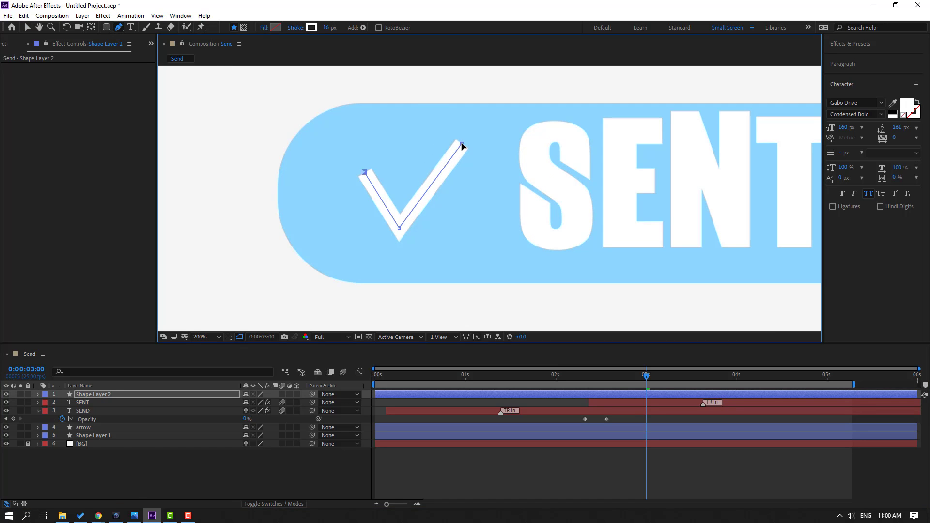
{"action": "key", "text": "v"}
{"action": "left_click_drag", "start_coordinate": [364, 176], "coordinate": [360, 177]}
{"action": "scroll", "coordinate": [333, 239], "scroll_direction": "down", "scroll_amount": 3}
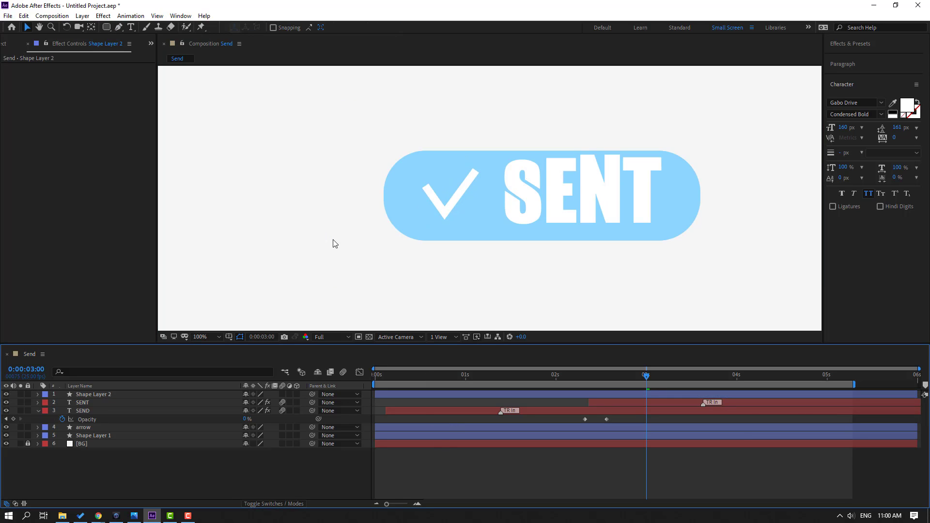
{"action": "scroll", "coordinate": [332, 239], "scroll_direction": "up", "scroll_amount": 2}
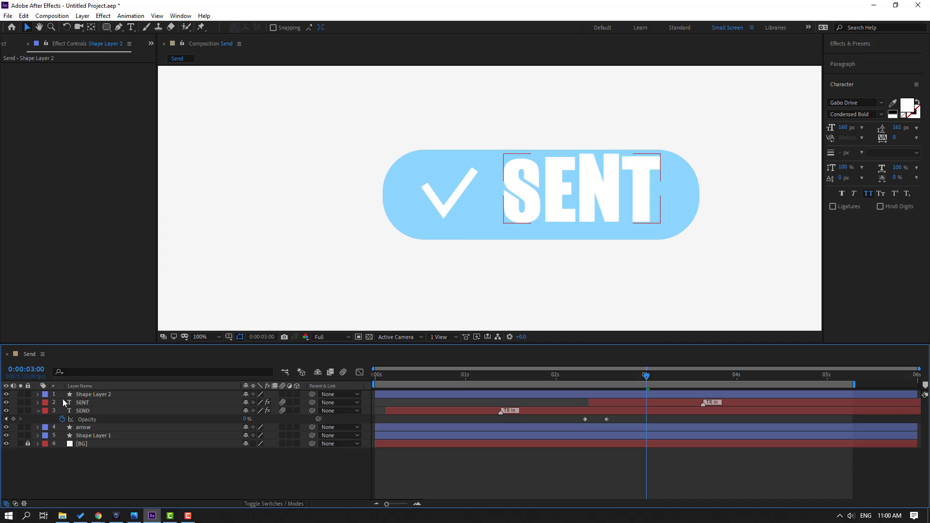
- Add Trim Paths to the check mark and keyframe its End at 0% at 0:00:02:13
{"action": "left_click", "coordinate": [438, 206]}
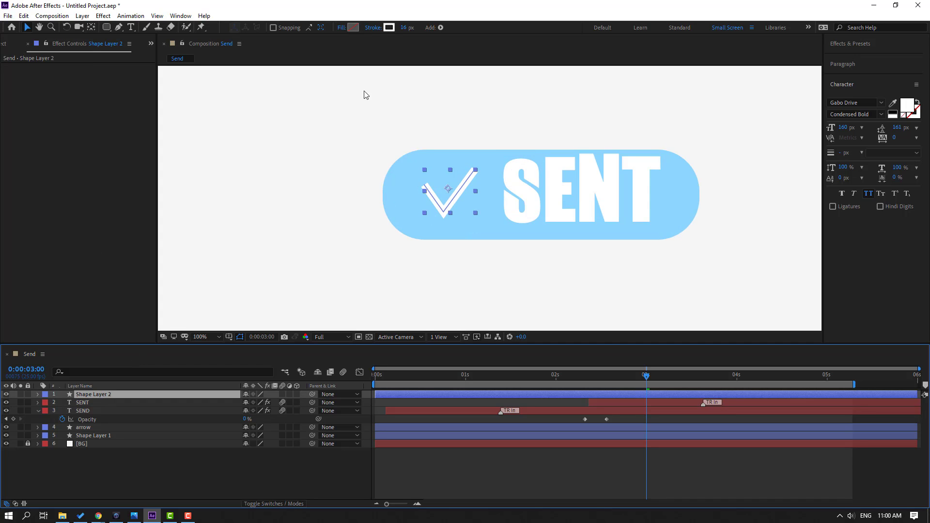
{"action": "left_click", "coordinate": [440, 28]}
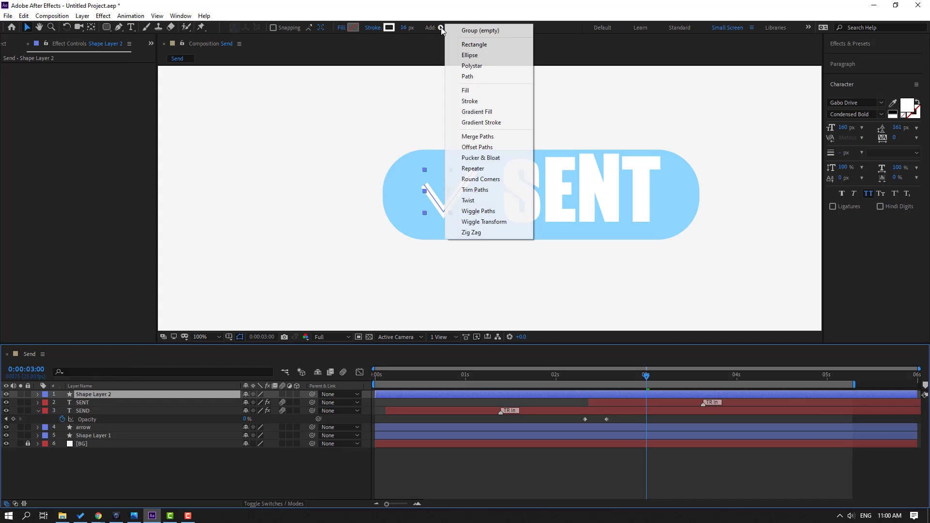
{"action": "left_click", "coordinate": [473, 191]}
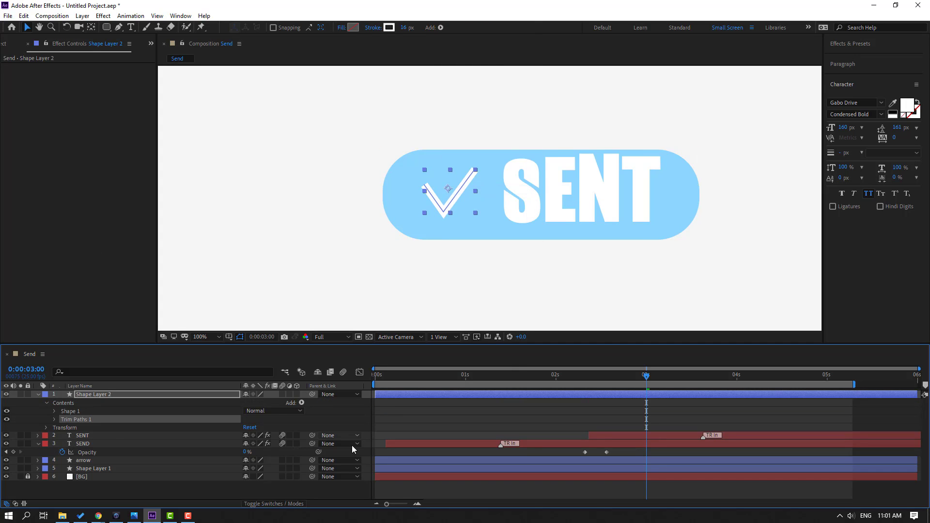
{"action": "left_click", "coordinate": [54, 420]}
{"action": "mouse_move", "coordinate": [613, 374]}
{"action": "left_mouse_down"}
{"action": "mouse_move", "coordinate": [586, 374]}
{"action": "mouse_move", "coordinate": [603, 374]}
{"action": "left_mouse_up"}
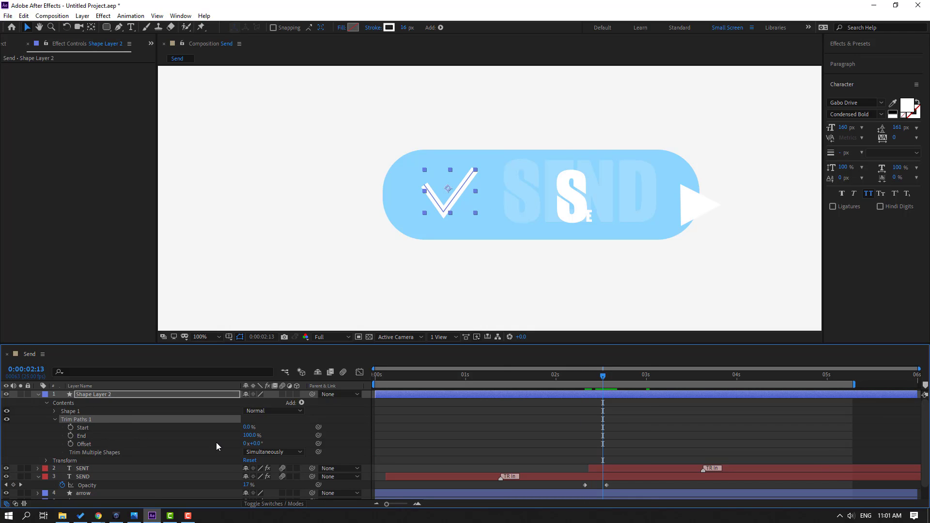
{"action": "left_click_drag", "start_coordinate": [249, 435], "coordinate": [92, 446]}
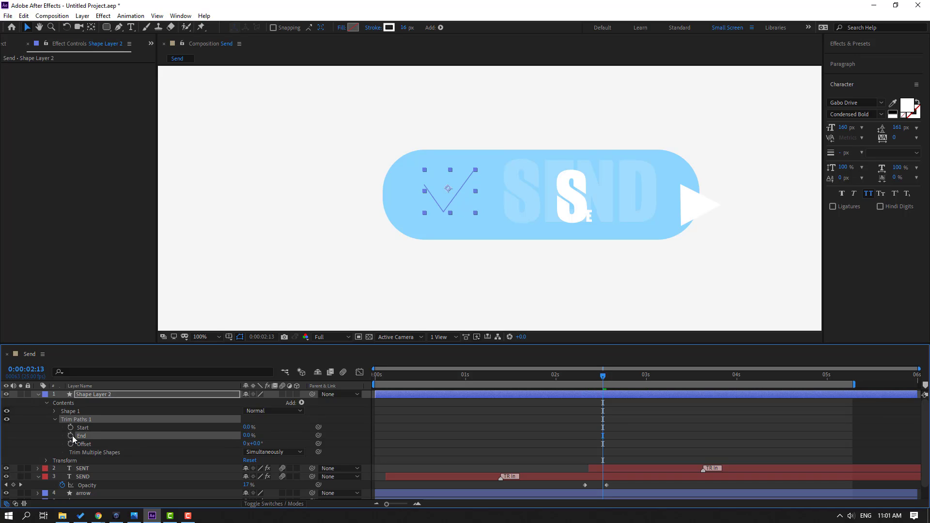
- Keyframe the check mark's Trim Paths End at 100% at 0:00:03:03 and apply Easy Ease to both End keyframes
{"action": "left_click_drag", "start_coordinate": [596, 380], "coordinate": [657, 376]}
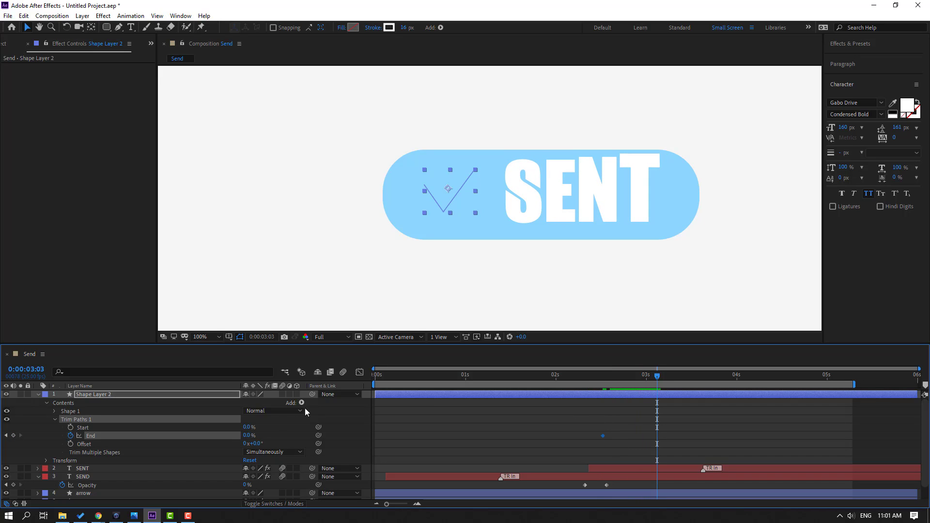
{"action": "left_click_drag", "start_coordinate": [708, 430], "coordinate": [595, 453]}
{"action": "right_click", "coordinate": [603, 435]}
{"action": "mouse_move", "coordinate": [644, 430]}
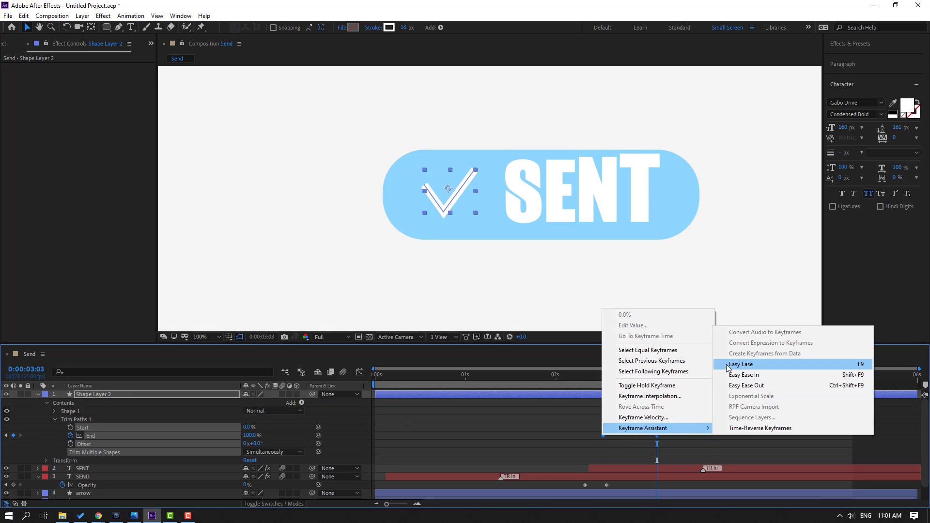
{"action": "left_click", "coordinate": [764, 364]}
- Start the work area at about 0:00:02:02 and preview the check mark drawing on
{"action": "left_click_drag", "start_coordinate": [372, 382], "coordinate": [562, 383]}
{"action": "key", "text": "space"}
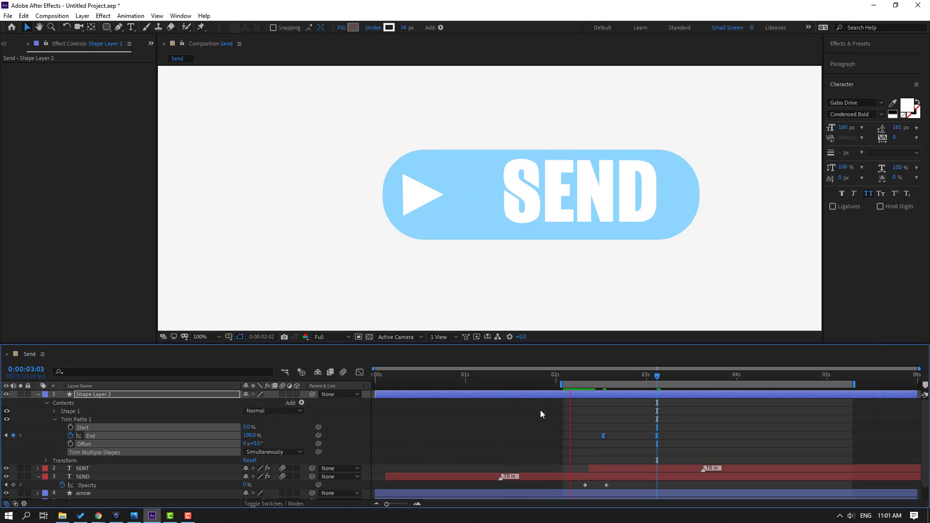
{"action": "key", "text": "space"}
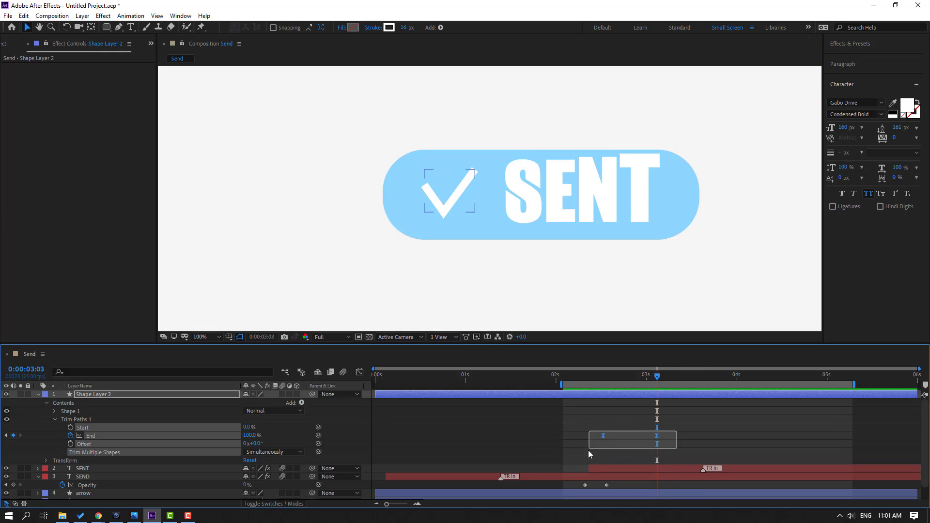
- Reshape the End keyframes' speed curve so it peaks early and eases out slowly, and preview it
{"action": "left_click", "coordinate": [360, 375]}
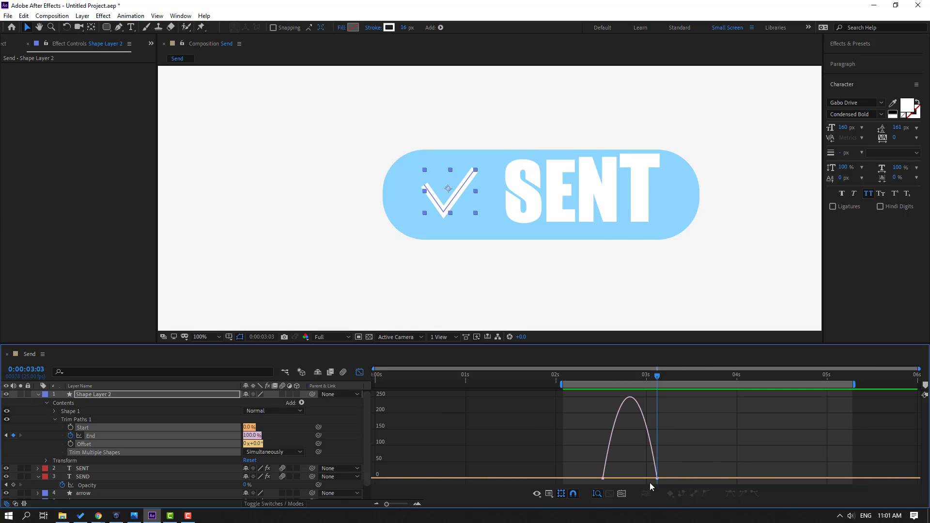
{"action": "left_click_drag", "start_coordinate": [644, 478], "coordinate": [634, 478]}
{"action": "key", "text": "space"}
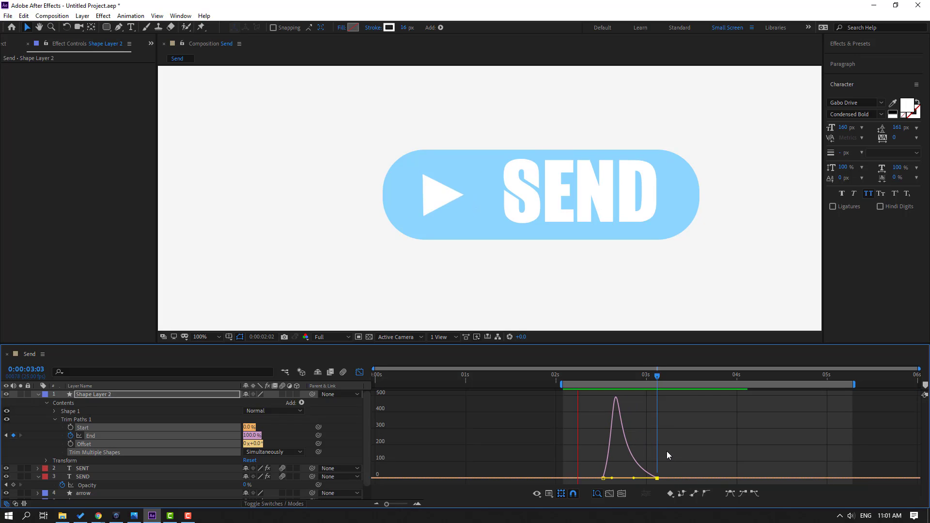
{"action": "left_click", "coordinate": [360, 374]}
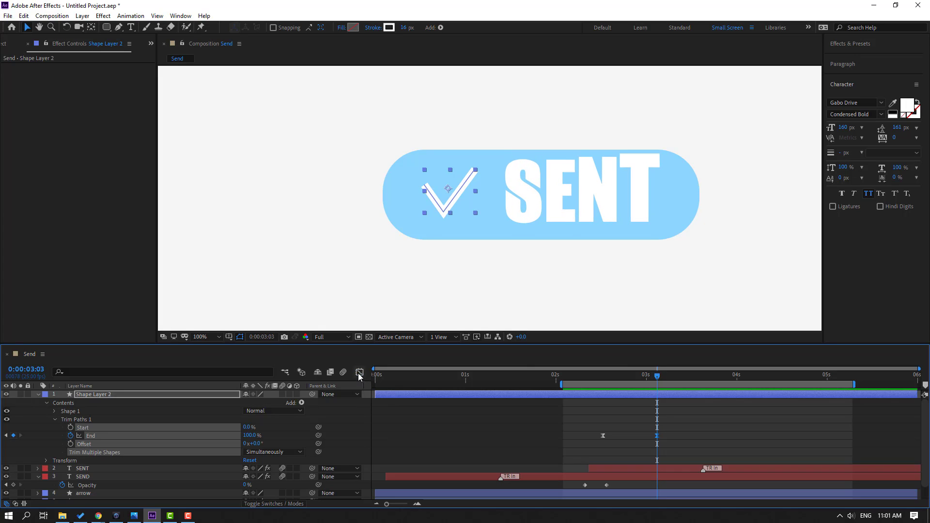
- Thicken the check mark's stroke to 26 px and preview the animation
{"action": "left_click_drag", "start_coordinate": [404, 30], "coordinate": [411, 27]}
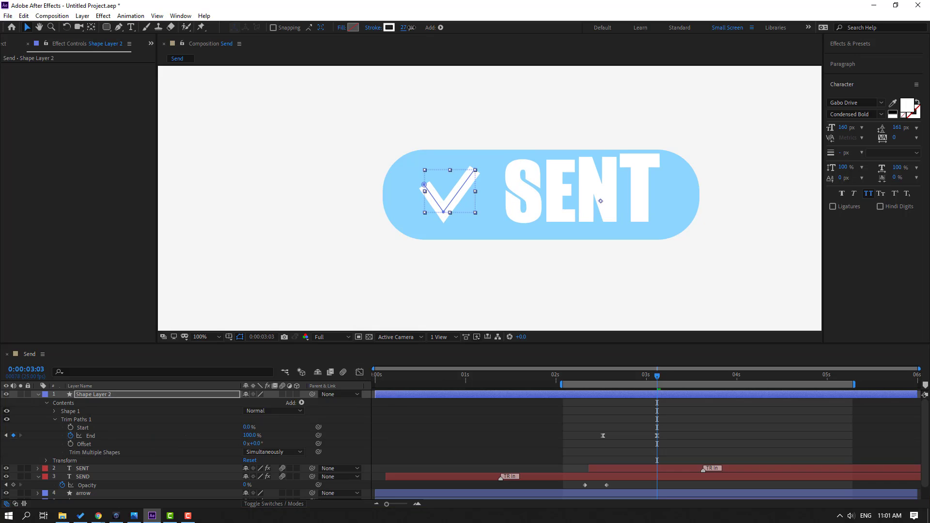
{"action": "left_click", "coordinate": [711, 400]}
{"action": "key", "text": "space"}
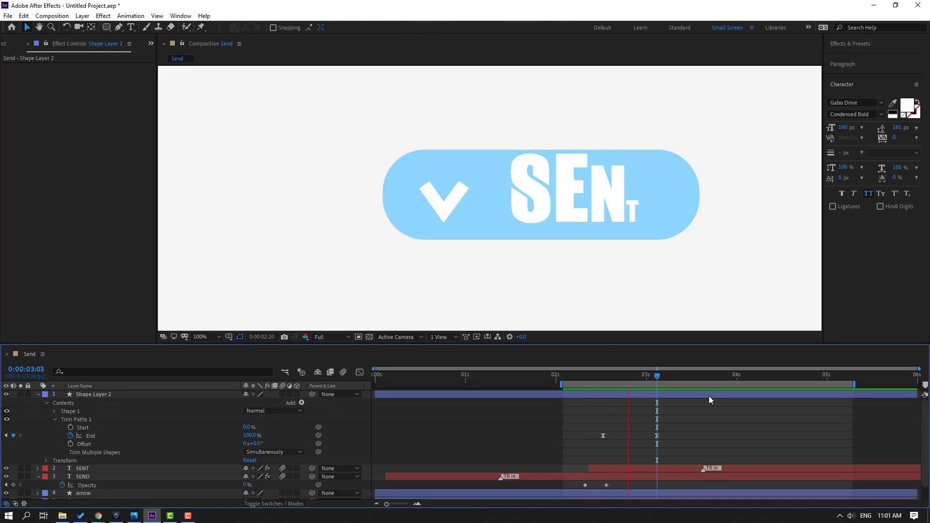
{"action": "key", "text": "space"}
- Shift both Trim Paths End keyframes of the check mark earlier so the first sits at 0:00:02:07, and preview
{"action": "mouse_move", "coordinate": [586, 376]}
{"action": "left_mouse_down"}
{"action": "mouse_move", "coordinate": [644, 373]}
{"action": "mouse_move", "coordinate": [563, 378]}
{"action": "mouse_move", "coordinate": [592, 377]}
{"action": "left_mouse_up"}
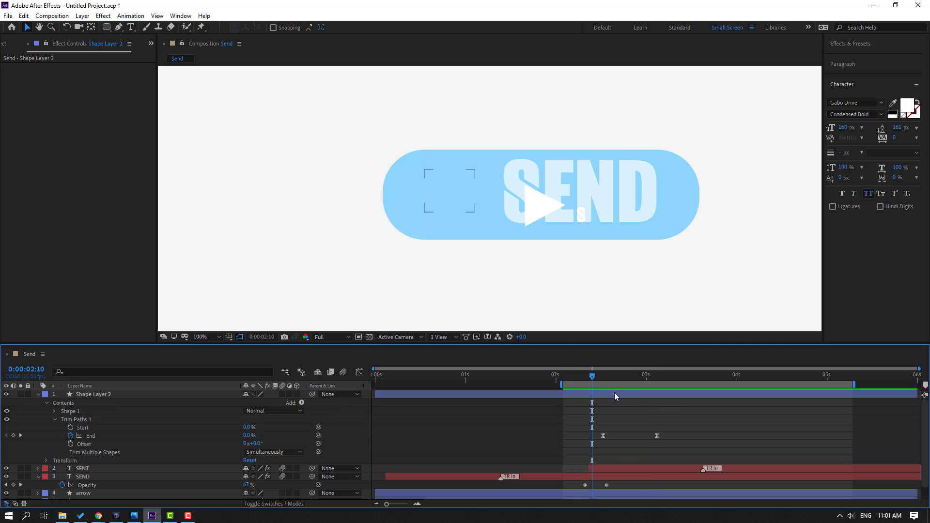
{"action": "left_click_drag", "start_coordinate": [694, 427], "coordinate": [575, 435]}
{"action": "key", "text": "space"}
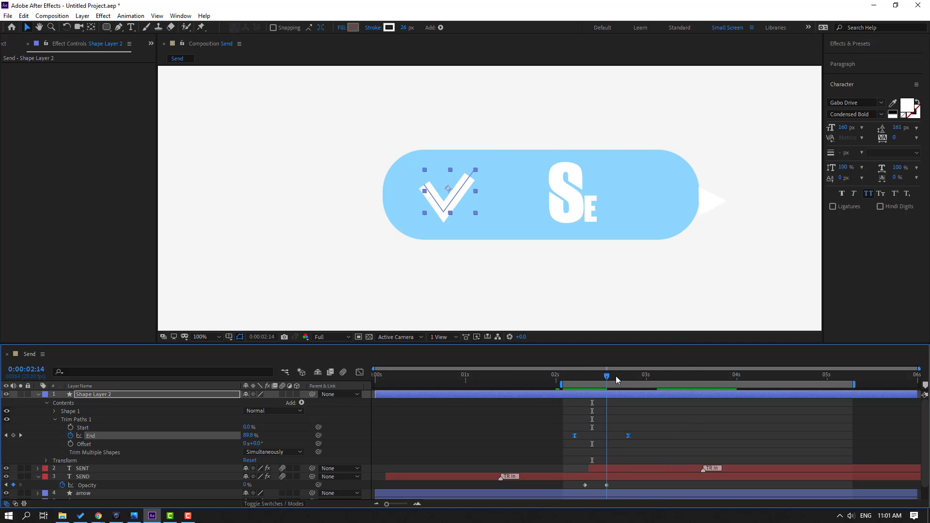
{"action": "left_click_drag", "start_coordinate": [656, 426], "coordinate": [582, 436]}
{"action": "left_click", "coordinate": [514, 413]}
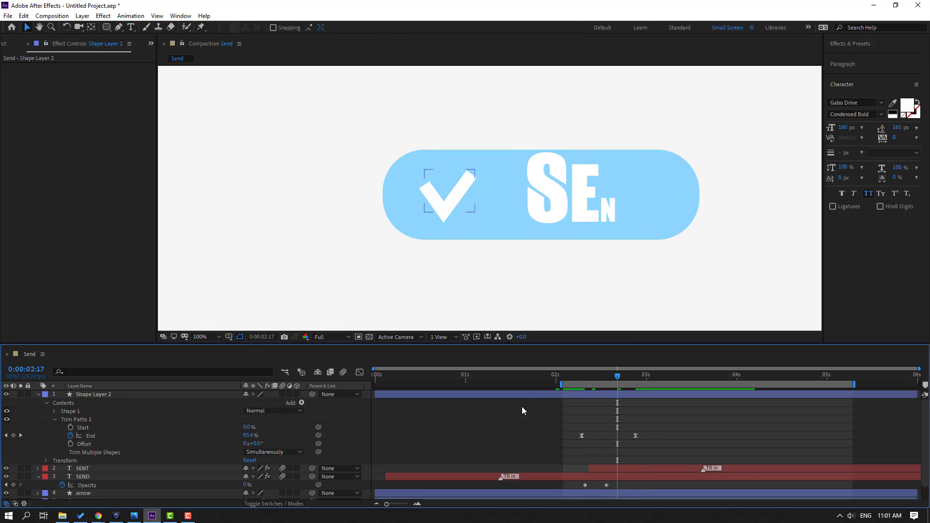
{"action": "key", "text": "space"}
{"action": "scroll", "coordinate": [609, 289], "scroll_direction": "down", "scroll_amount": 1}
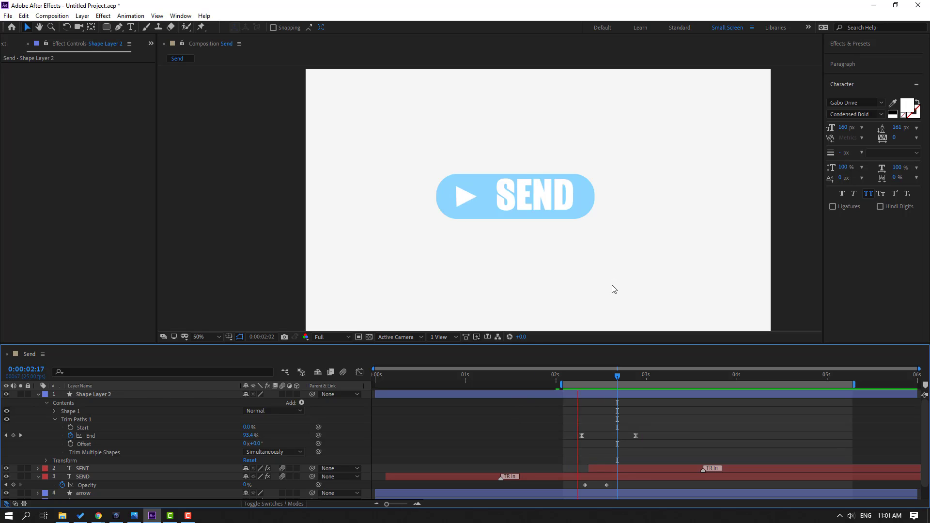
- Key the fill colour of the button's shape layer at 0:00:02:10, before the colour changes
{"action": "left_click_drag", "start_coordinate": [606, 381], "coordinate": [595, 382]}
{"action": "scroll", "coordinate": [116, 472], "scroll_direction": "down", "scroll_amount": 1}
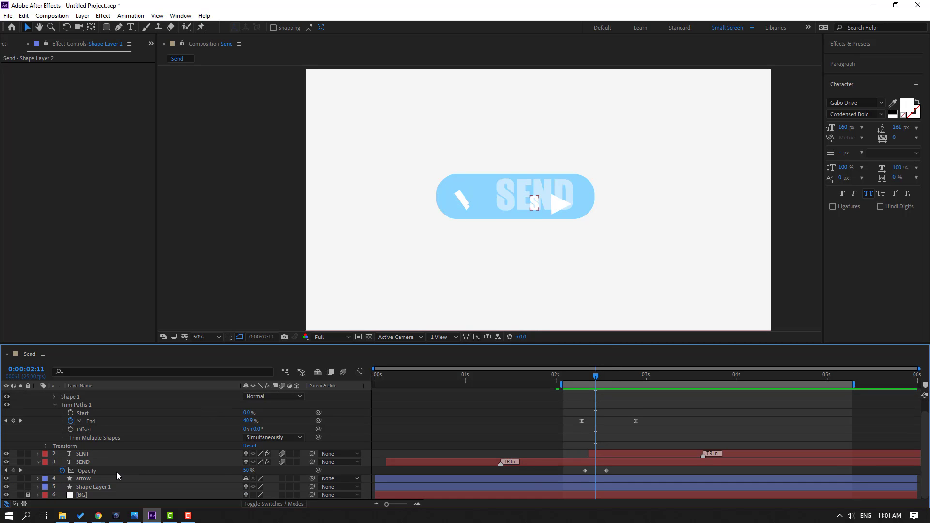
{"action": "left_click", "coordinate": [80, 488]}
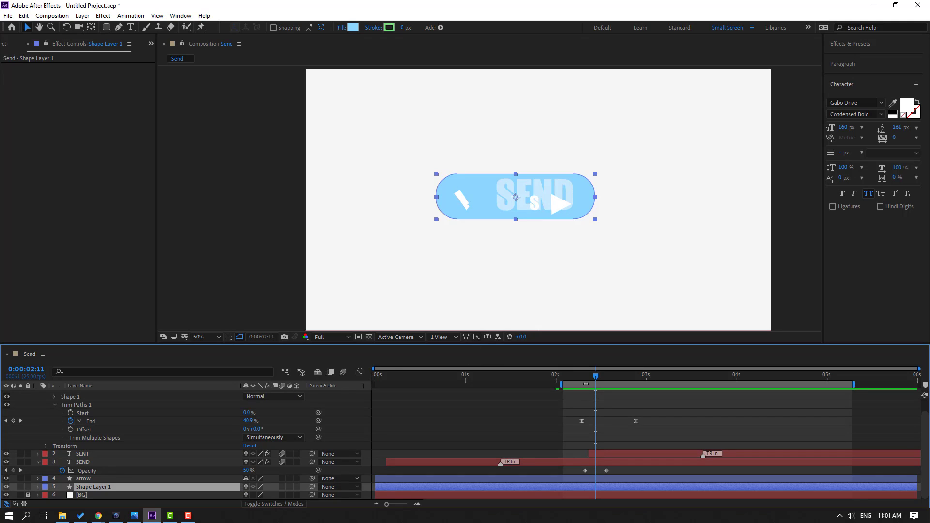
{"action": "left_click_drag", "start_coordinate": [586, 374], "coordinate": [581, 376]}
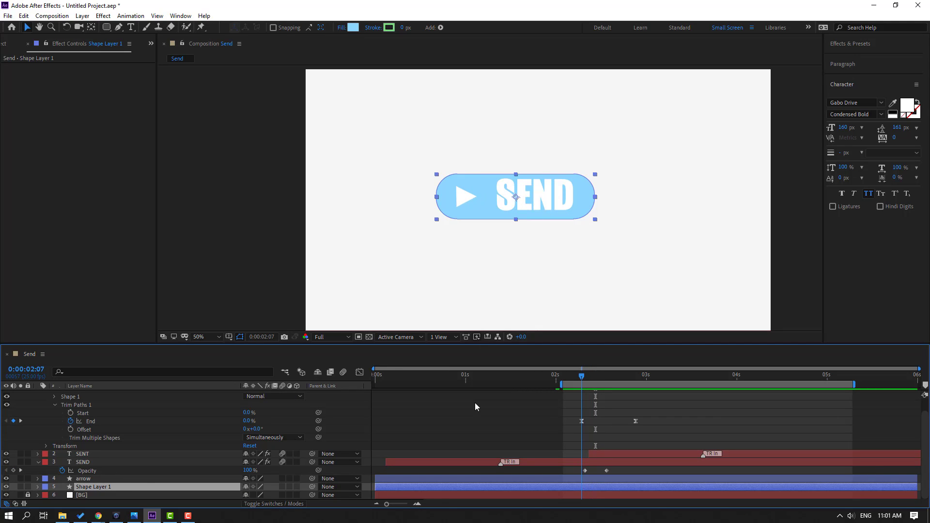
{"action": "left_click", "coordinate": [37, 487]}
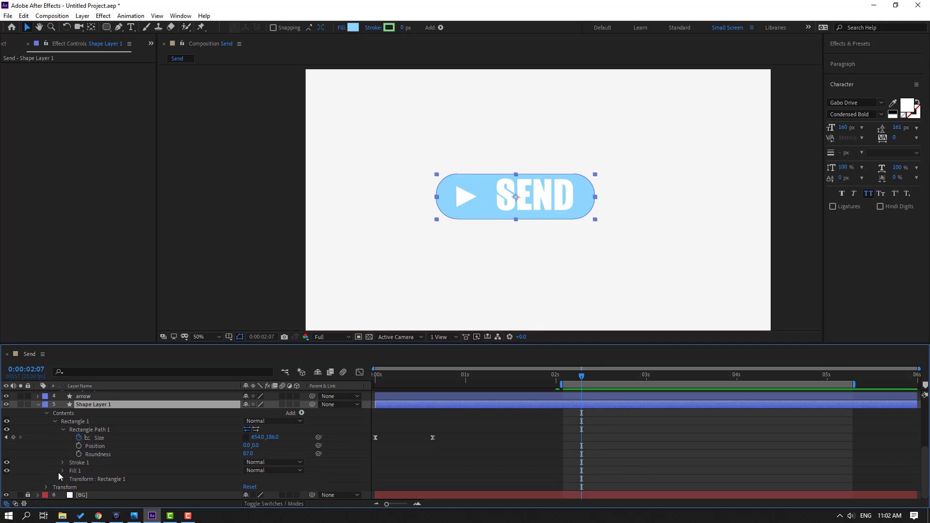
{"action": "left_click", "coordinate": [61, 430]}
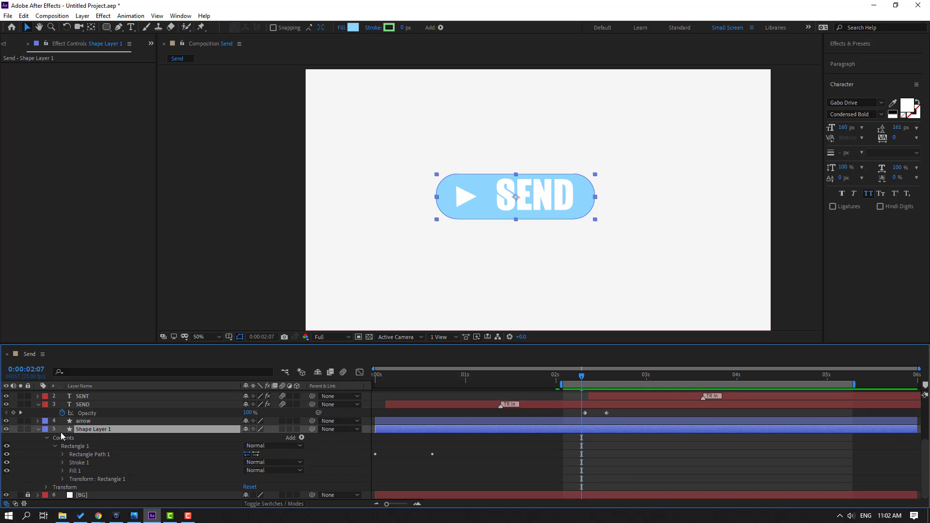
{"action": "left_click", "coordinate": [61, 471]}
{"action": "left_click_drag", "start_coordinate": [560, 373], "coordinate": [591, 374]}
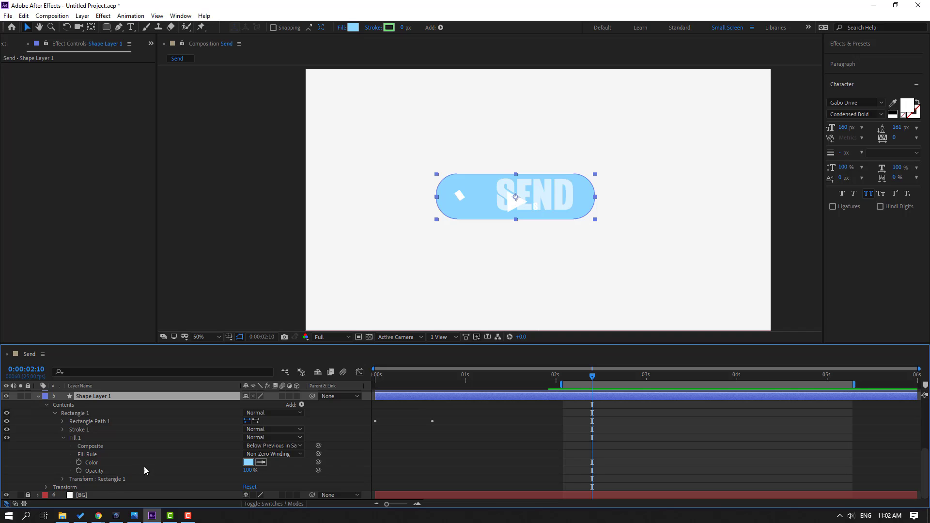
{"action": "left_click", "coordinate": [79, 463]}
- Set the button's fill colour to green A4CA9C at 0:00:02:23 and preview the colour change
{"action": "mouse_move", "coordinate": [607, 377]}
{"action": "left_mouse_down"}
{"action": "mouse_move", "coordinate": [640, 377]}
{"action": "mouse_move", "coordinate": [585, 365]}
{"action": "mouse_move", "coordinate": [560, 377]}
{"action": "left_mouse_up"}
{"action": "left_click", "coordinate": [248, 463]}
{"action": "left_click", "coordinate": [668, 436]}
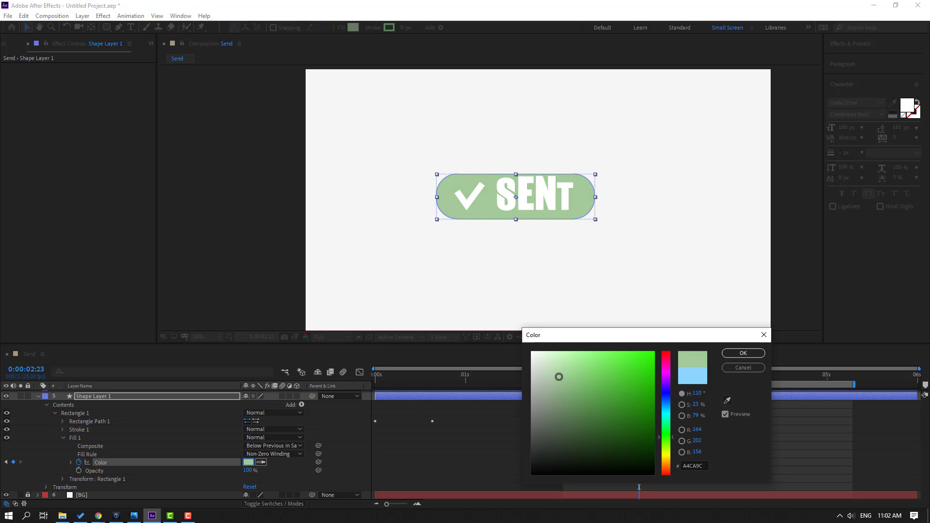
{"action": "left_click", "coordinate": [743, 354]}
{"action": "key", "text": "space"}
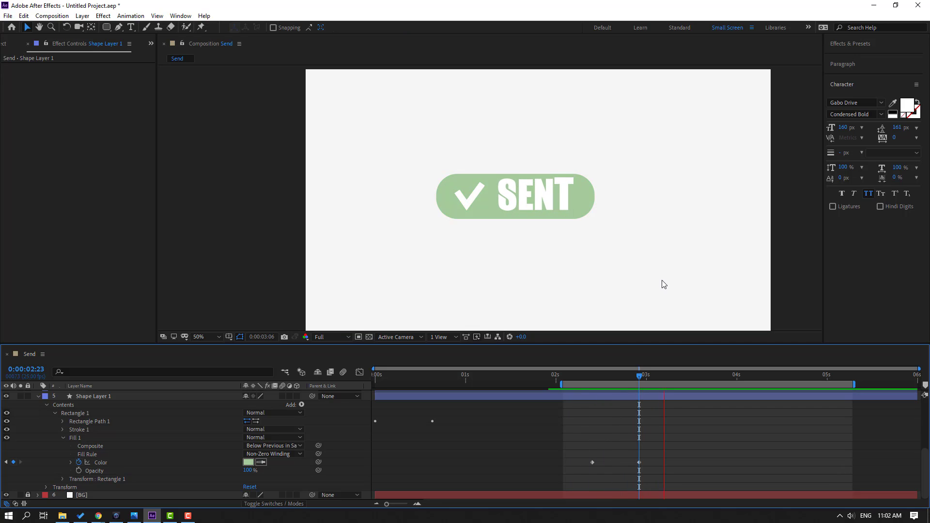
{"action": "key", "text": "space"}
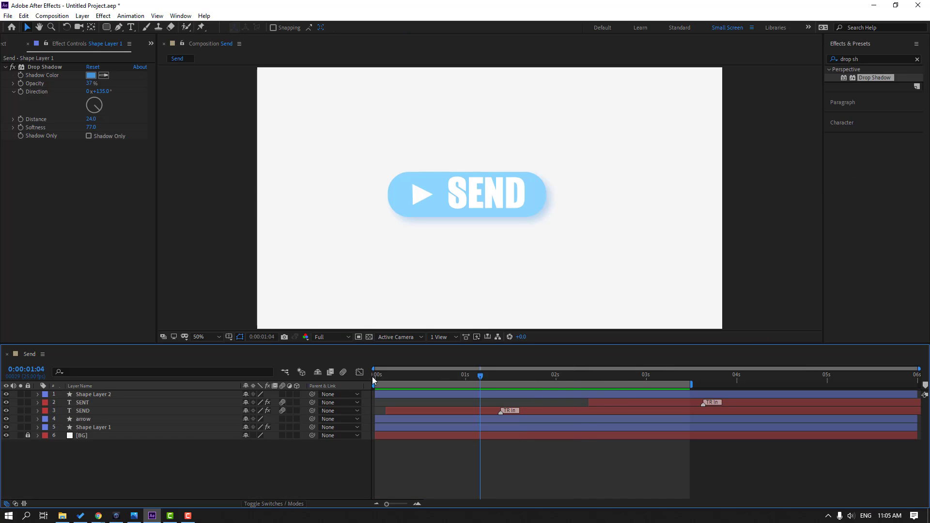
- Parent Shape Layer 2, SENT, SEND and arrow to the button's Shape Layer 1
{"action": "left_click", "coordinate": [373, 376]}
{"action": "left_click_drag", "start_coordinate": [88, 424], "coordinate": [91, 397]}
{"action": "left_click_drag", "start_coordinate": [312, 402], "coordinate": [97, 428]}
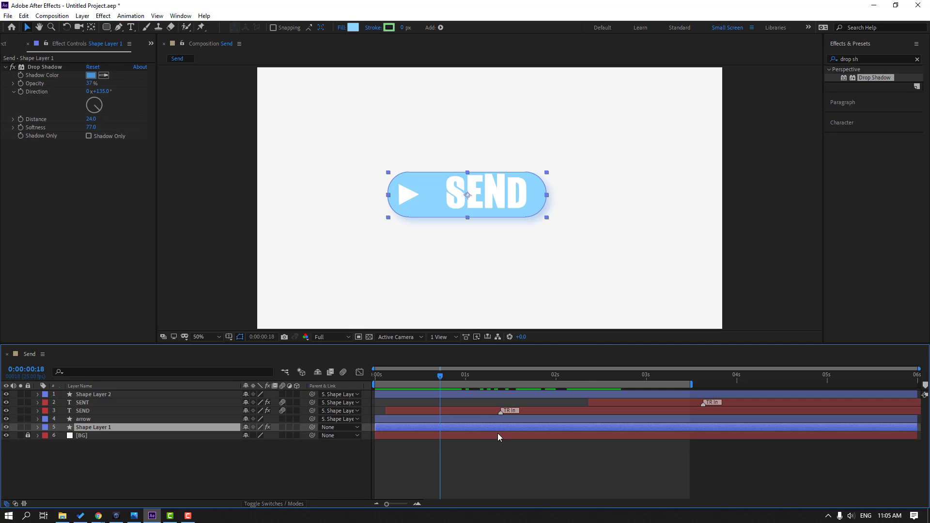
- Start keyframing the Position of Shape Layer 1 with a keyframe at 0:00:02:09
{"action": "key", "text": "p"}
{"action": "left_click_drag", "start_coordinate": [455, 384], "coordinate": [589, 377]}
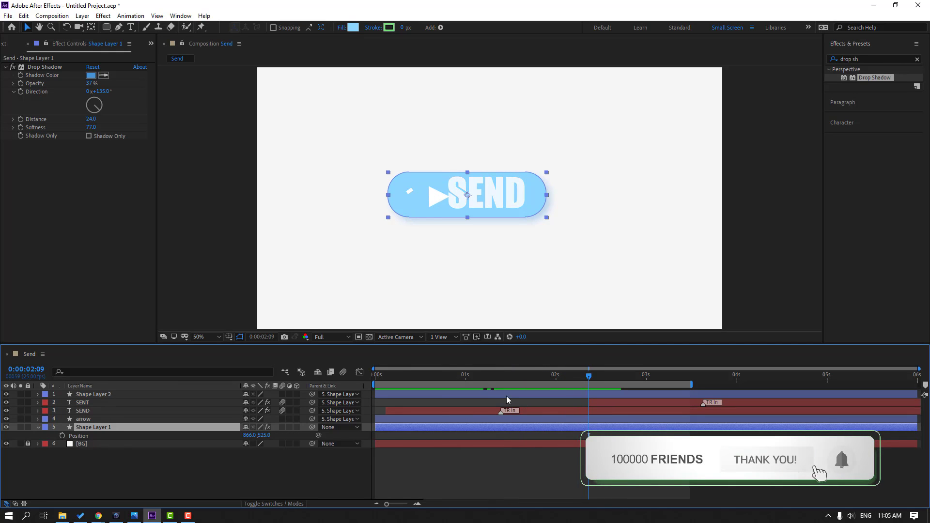
{"action": "left_click", "coordinate": [62, 436]}
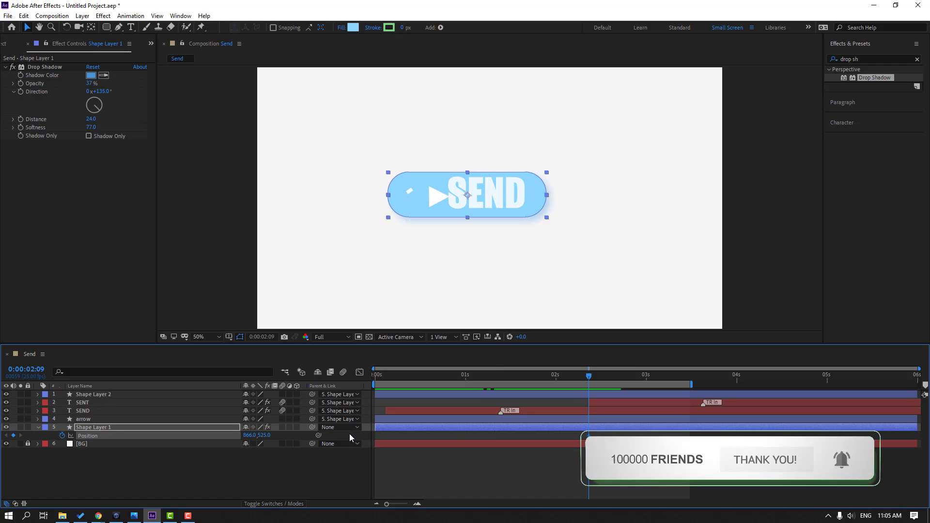
- Add a Position keyframe at 0:00:02:12 that nudges the button slightly in the vertical direction
{"action": "key", "text": "Page_Down"}
{"action": "key", "text": "Page_Up"}
{"action": "key", "text": "Page_Down"}
{"action": "key", "text": "Page_Down"}
{"action": "key", "text": "Page_Down"}
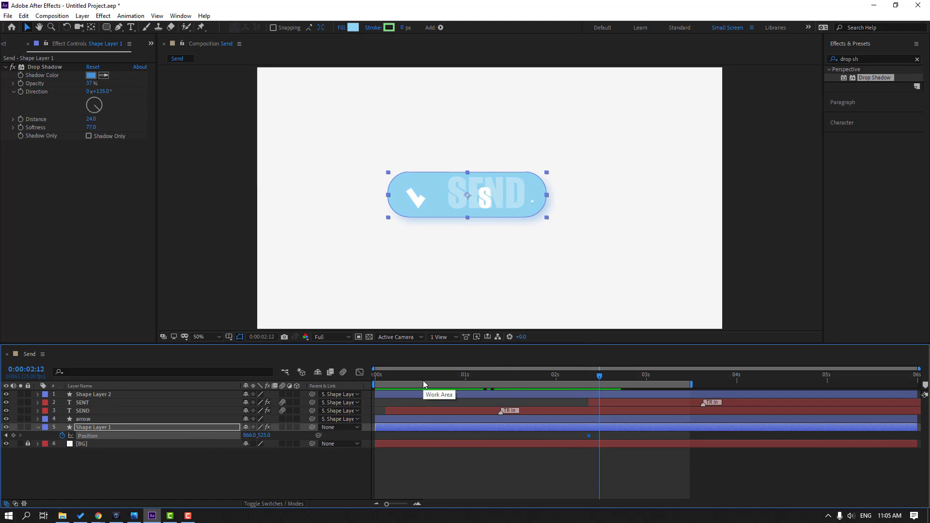
{"action": "scroll", "coordinate": [500, 231], "scroll_direction": "up", "scroll_amount": 1}
{"action": "left_click_drag", "start_coordinate": [265, 437], "coordinate": [270, 438]}
- Continue the button's small vertical bounce with Position keyframes at 0:00:02:15 and 0:00:02:18
{"action": "key", "text": "Page_Down"}
{"action": "key", "text": "Page_Down"}
{"action": "key", "text": "Page_Down"}
{"action": "mouse_move", "coordinate": [264, 436]}
{"action": "left_mouse_down"}
{"action": "mouse_move", "coordinate": [254, 437]}
{"action": "mouse_move", "coordinate": [270, 436]}
{"action": "left_mouse_up"}
{"action": "key", "text": "Page_Down"}
{"action": "key", "text": "Page_Down"}
{"action": "key", "text": "Page_Down"}
{"action": "key", "text": "comma"}
- Apply Easy Ease to the four Position keyframes and start the work area at about 0:00:01:19
{"action": "right_click", "coordinate": [589, 435]}
{"action": "mouse_move", "coordinate": [649, 428]}
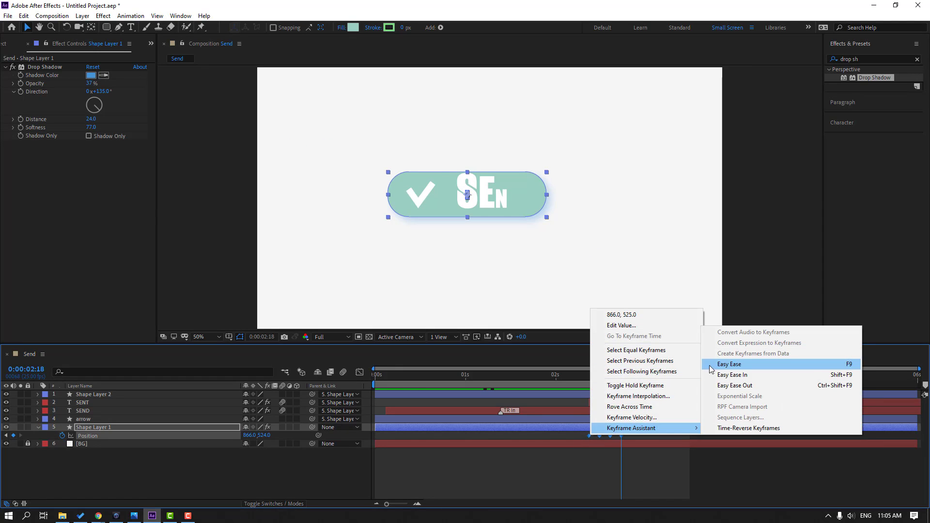
{"action": "left_click", "coordinate": [731, 365]}
{"action": "left_click_drag", "start_coordinate": [373, 385], "coordinate": [533, 385]}
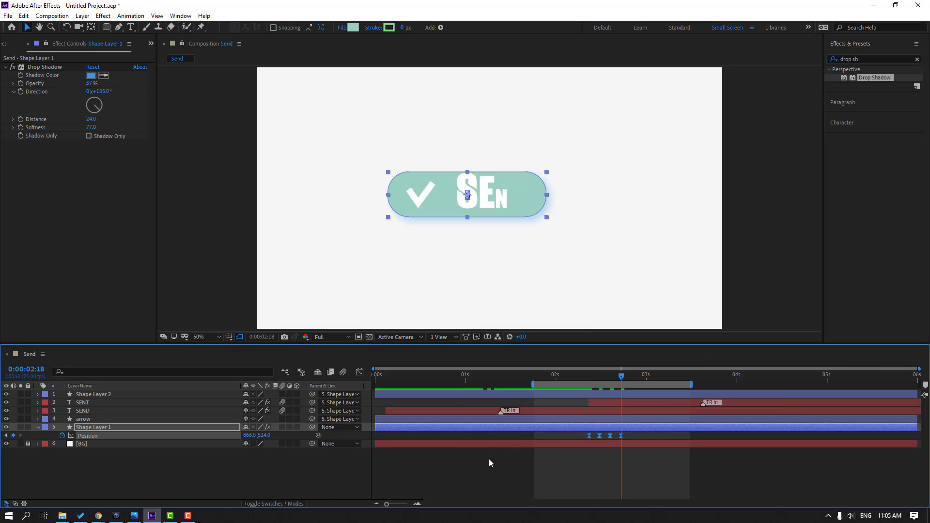